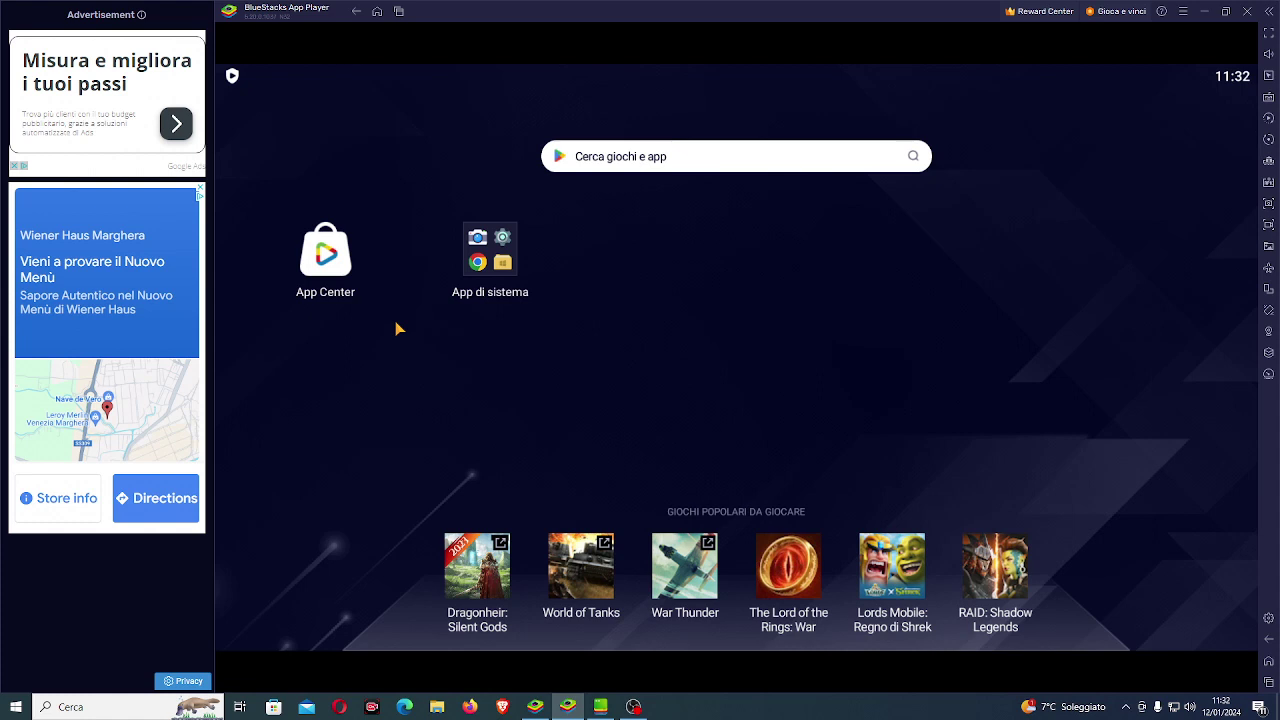
Search the App Center for gmail and open the Gmail app from the results.
click(320, 256)
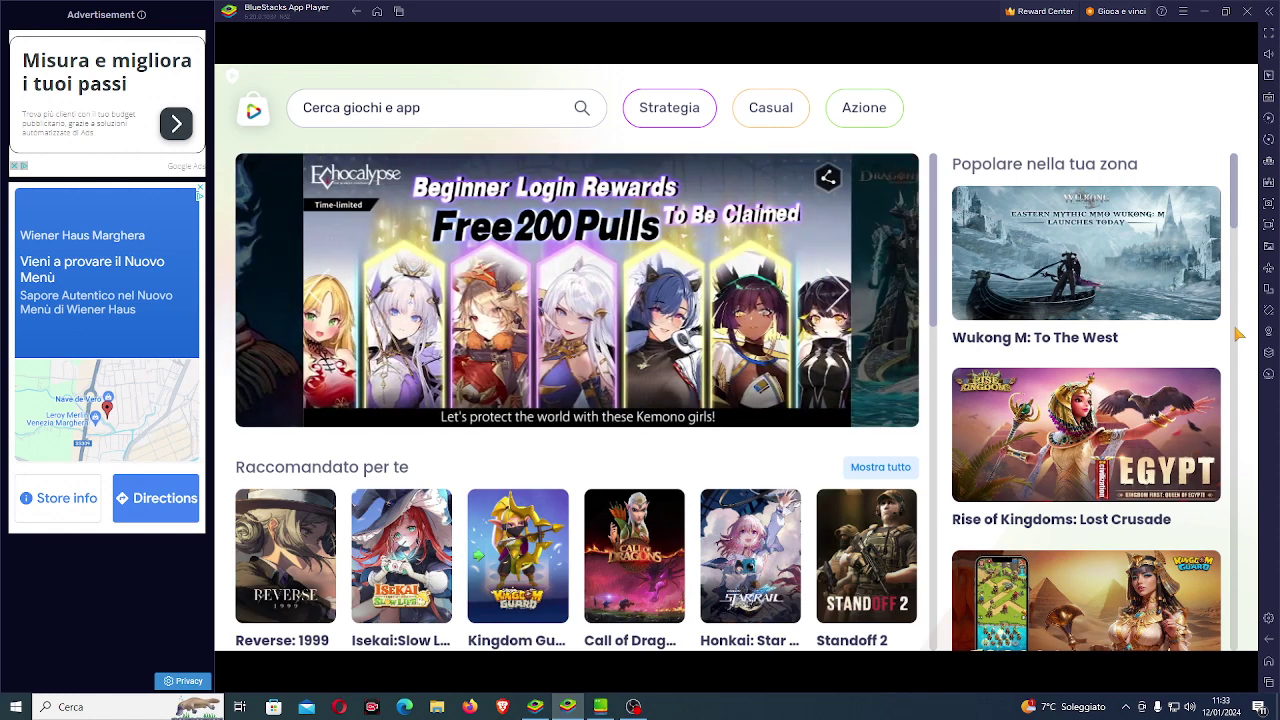
click(399, 11)
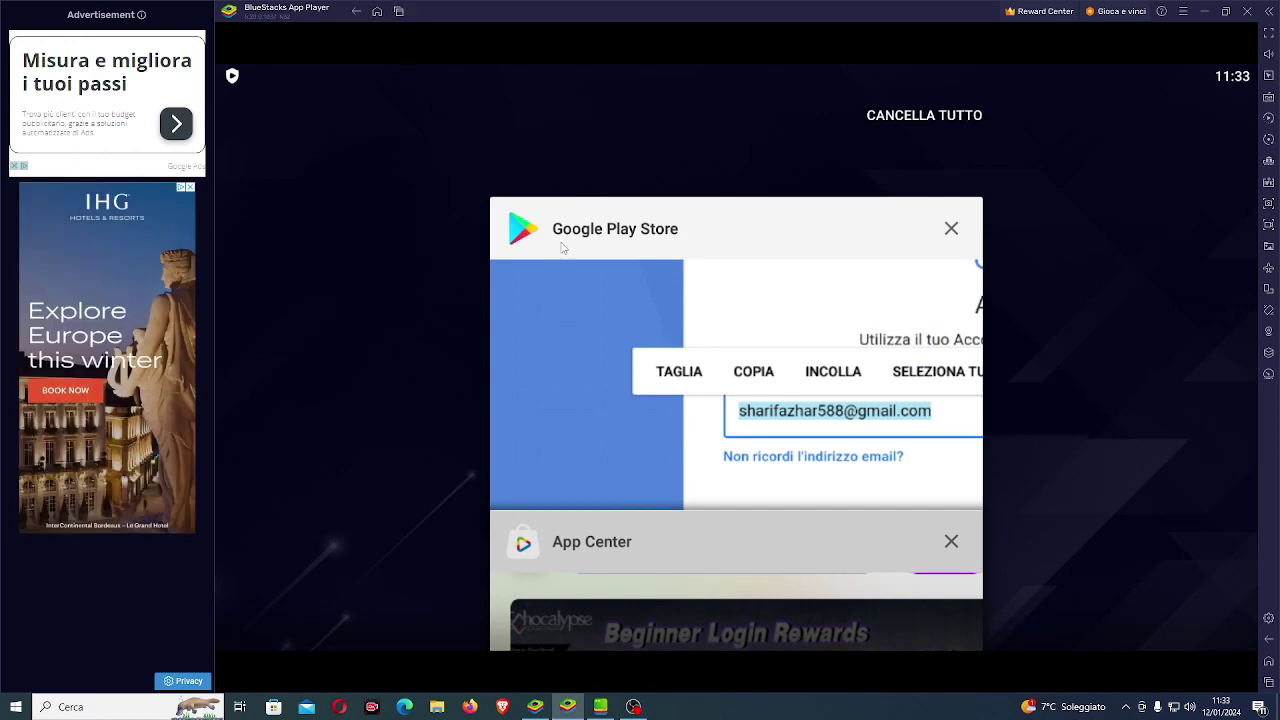
click(598, 553)
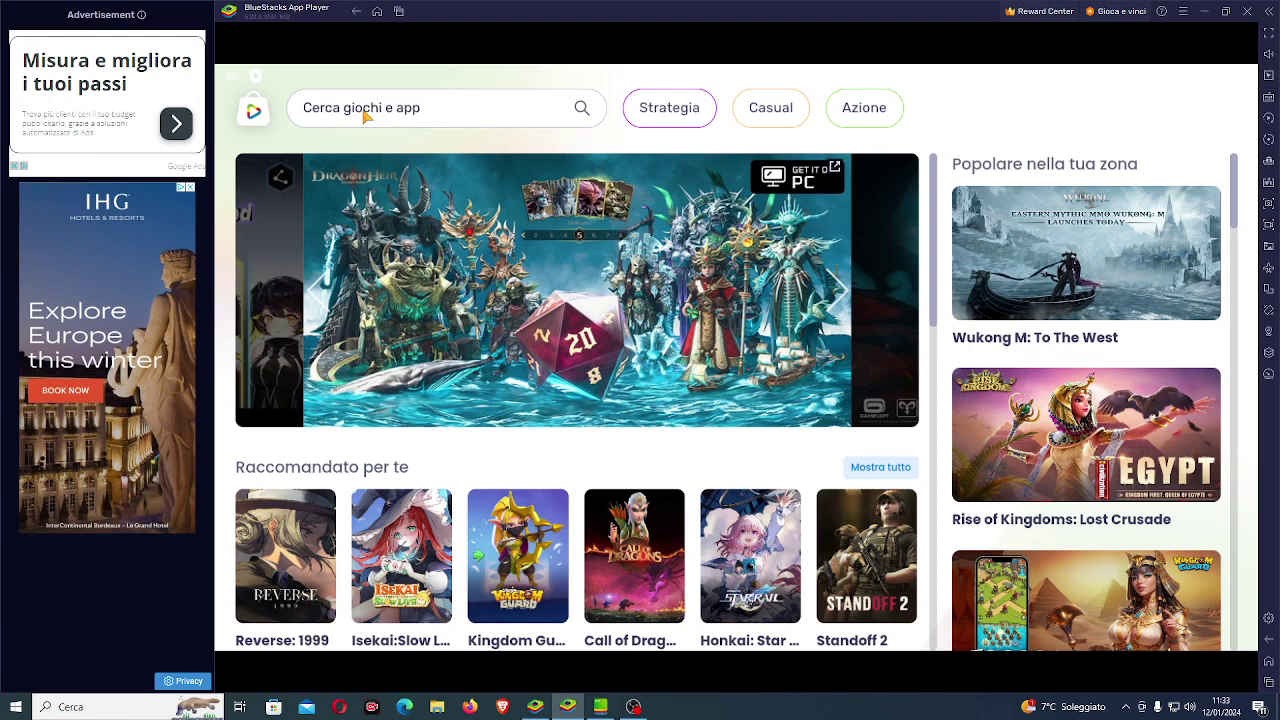
text(g)
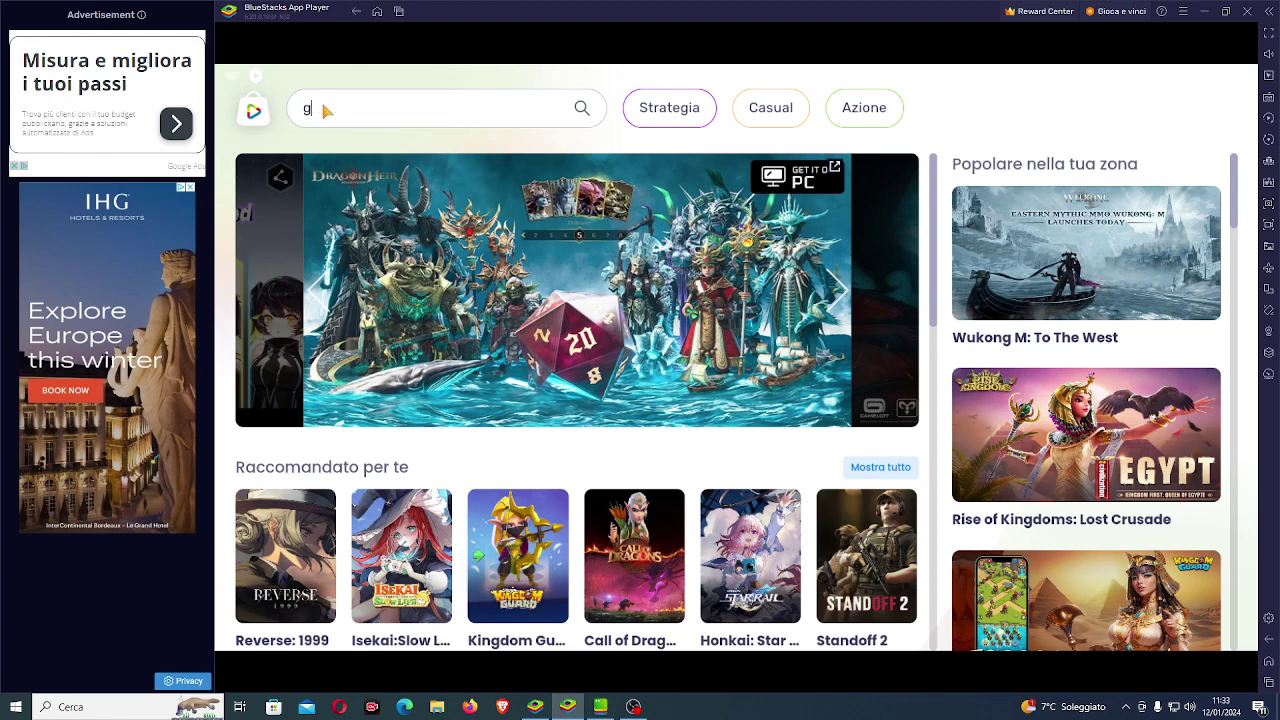
text(mail)
key(Return)
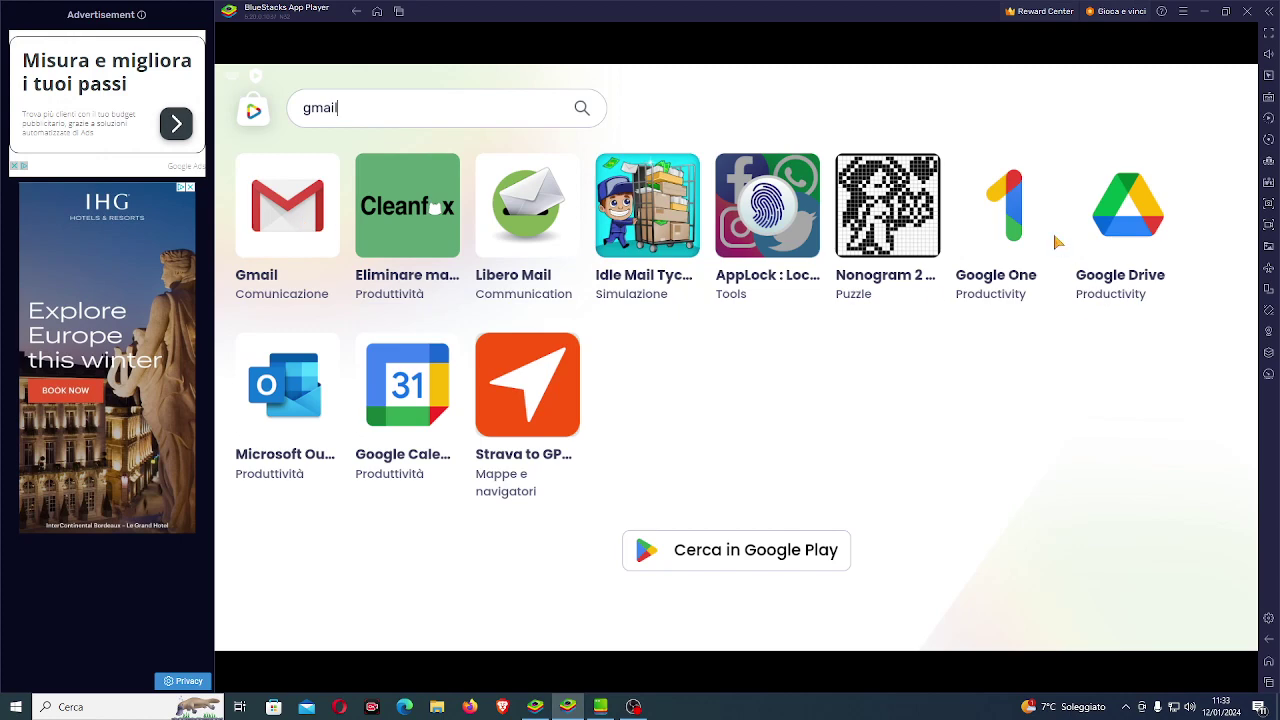
click(312, 222)
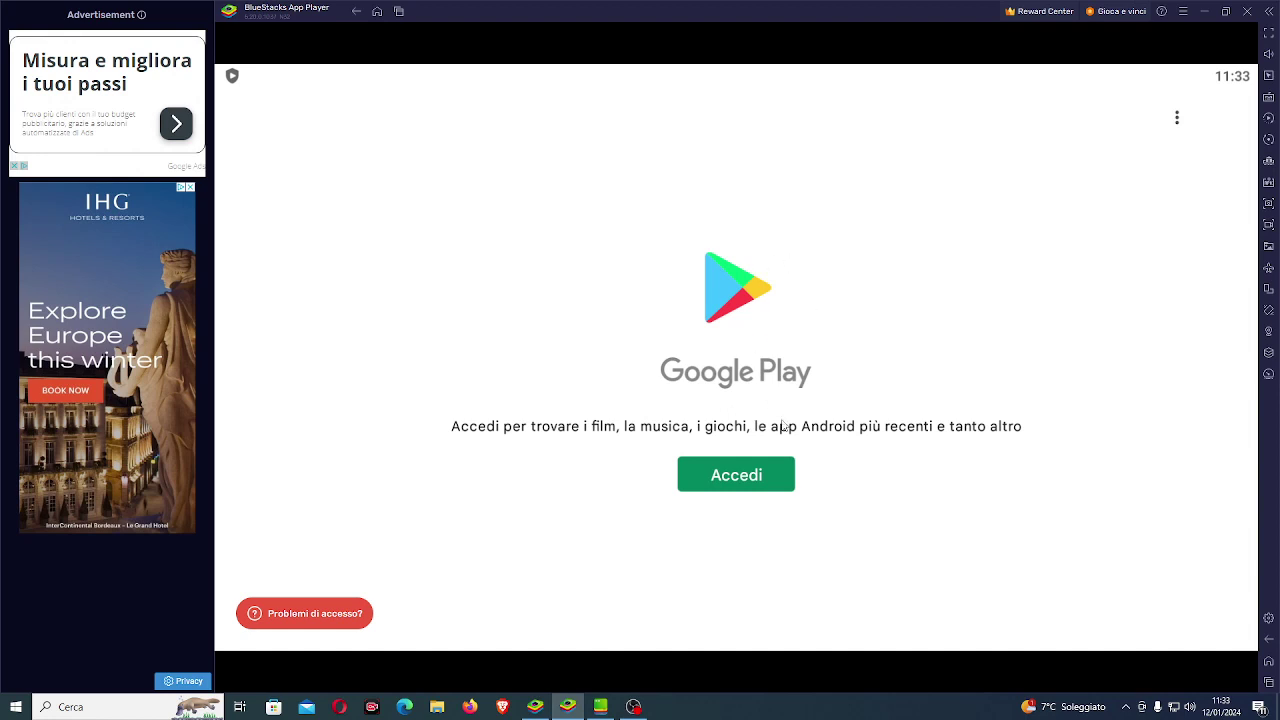
Start signing in to Google Play and submit the account's e-mail address.
click(742, 483)
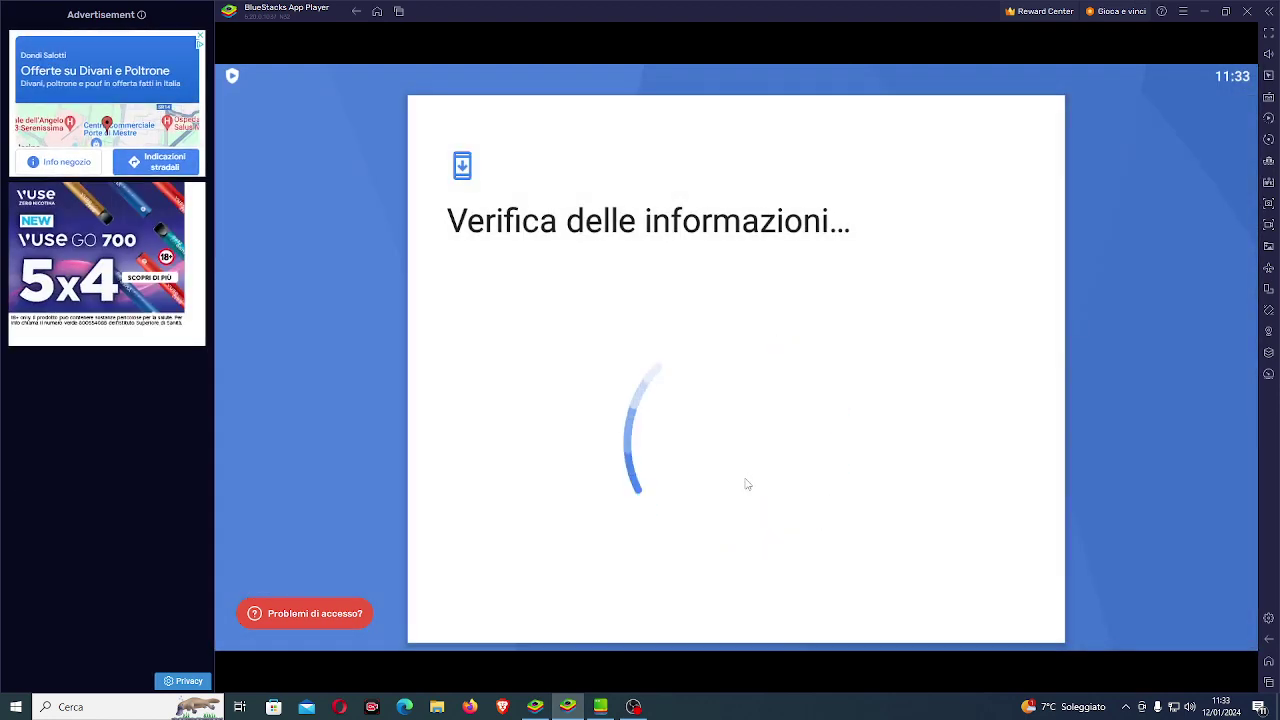
click(618, 304)
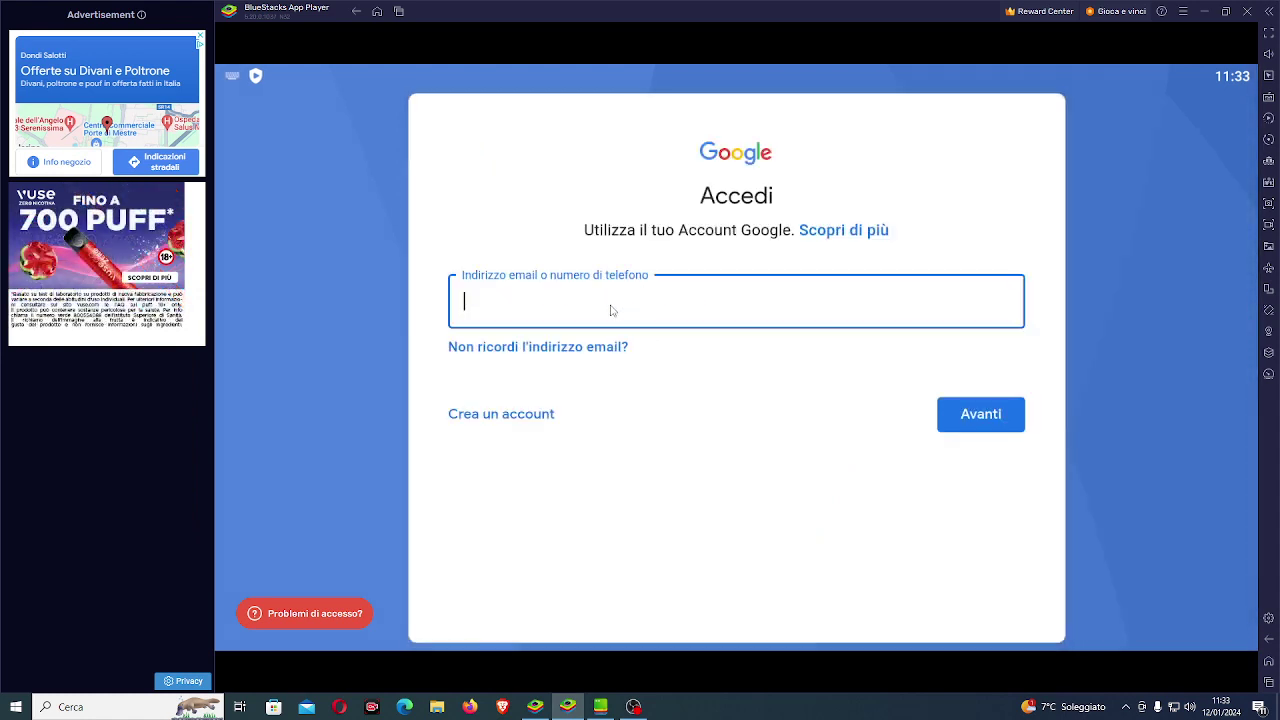
key(ctrl+v)
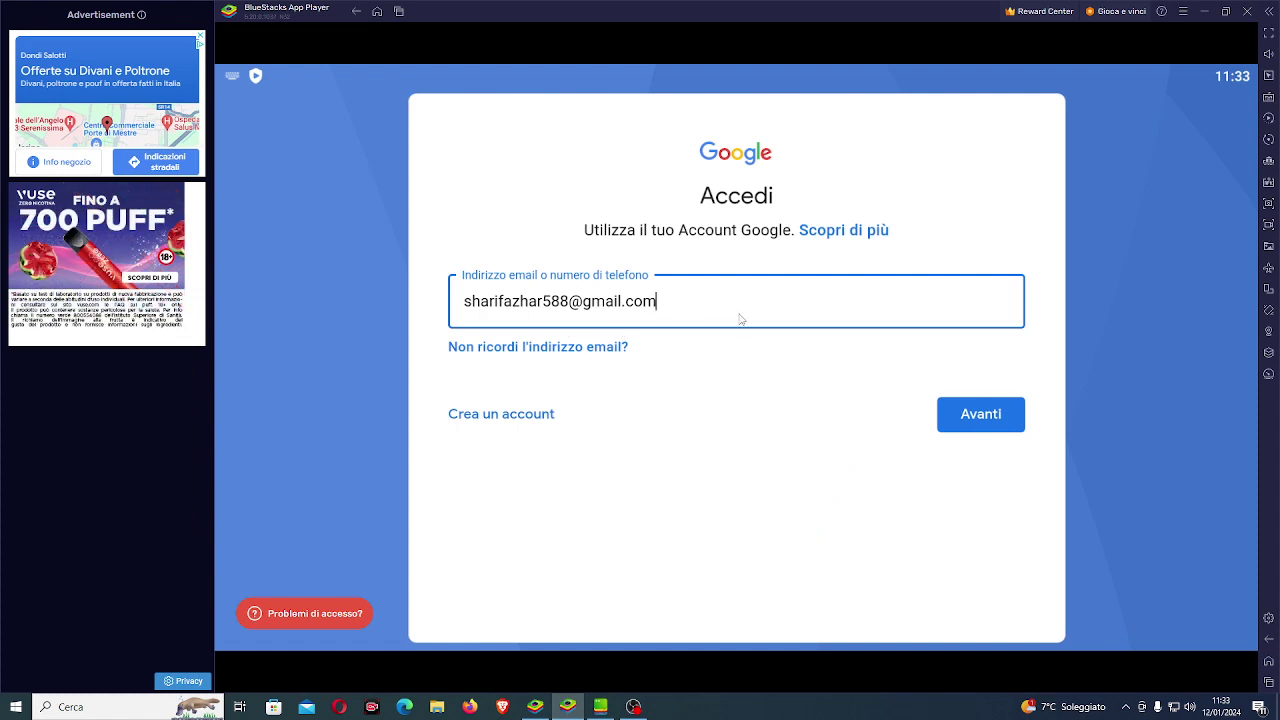
click(570, 304)
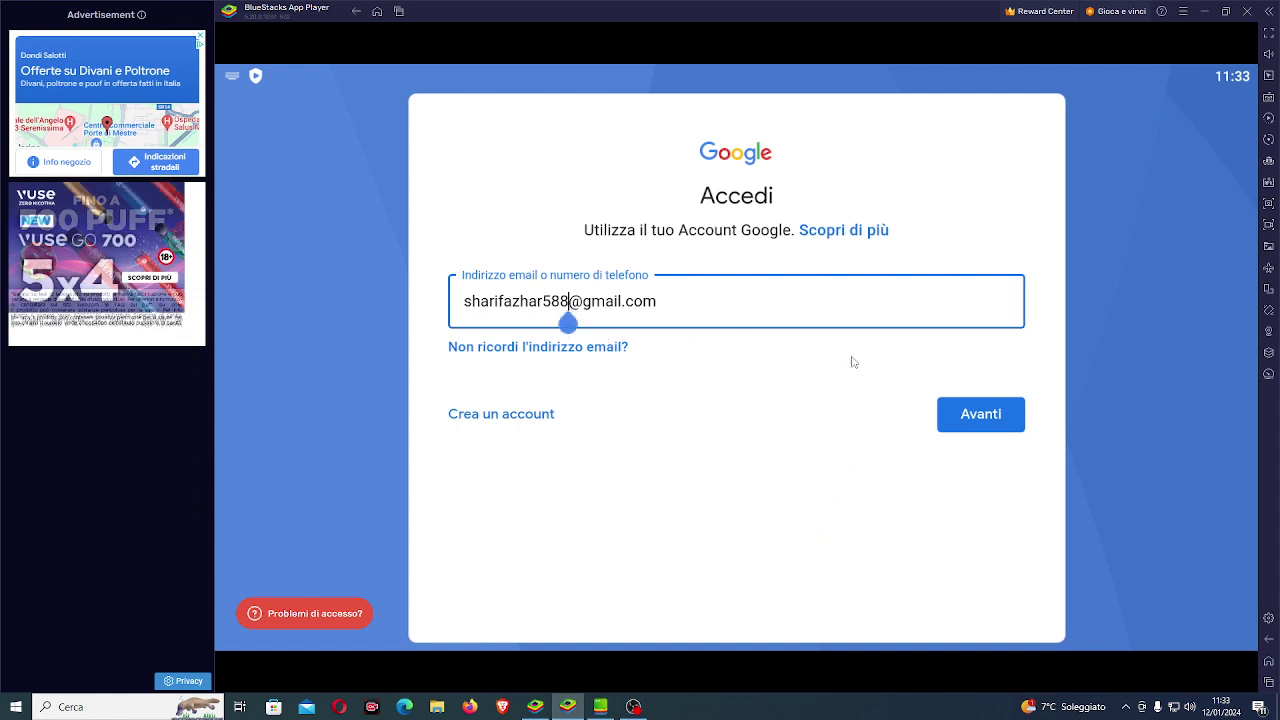
click(974, 418)
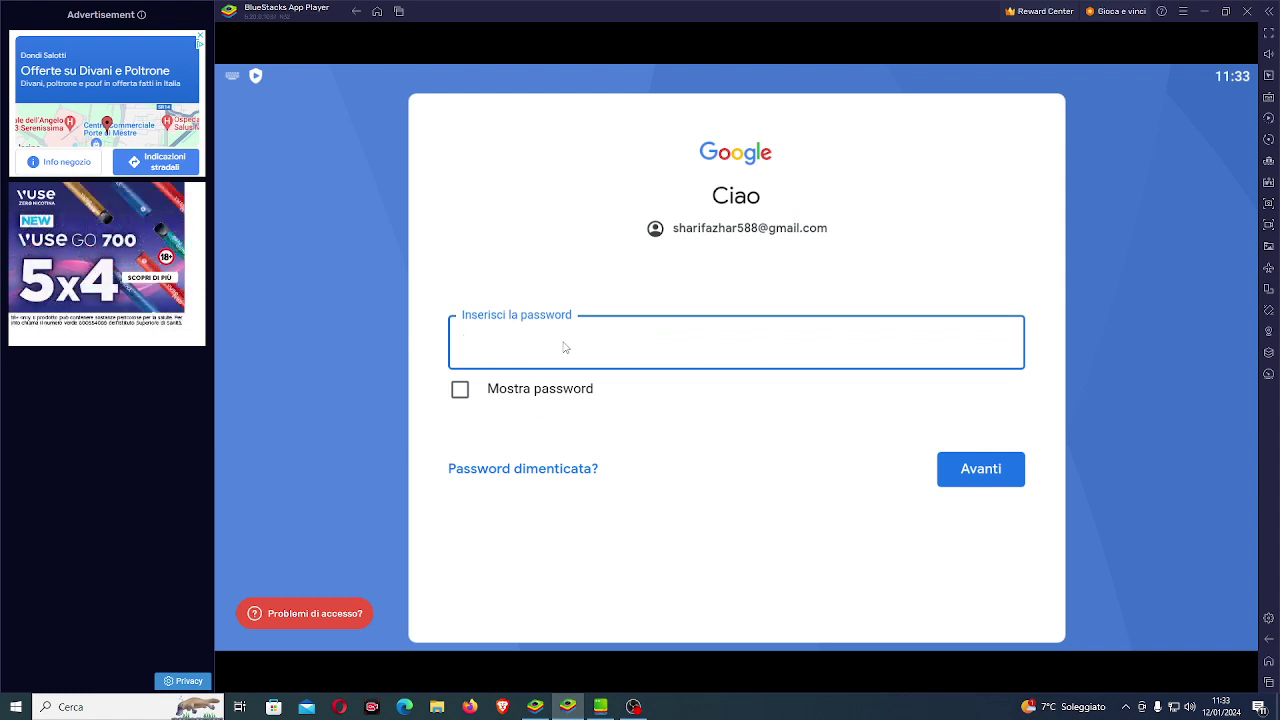
Try to sign in with the Google account password, dismissing the screen recorder update notice.
text(A•••)
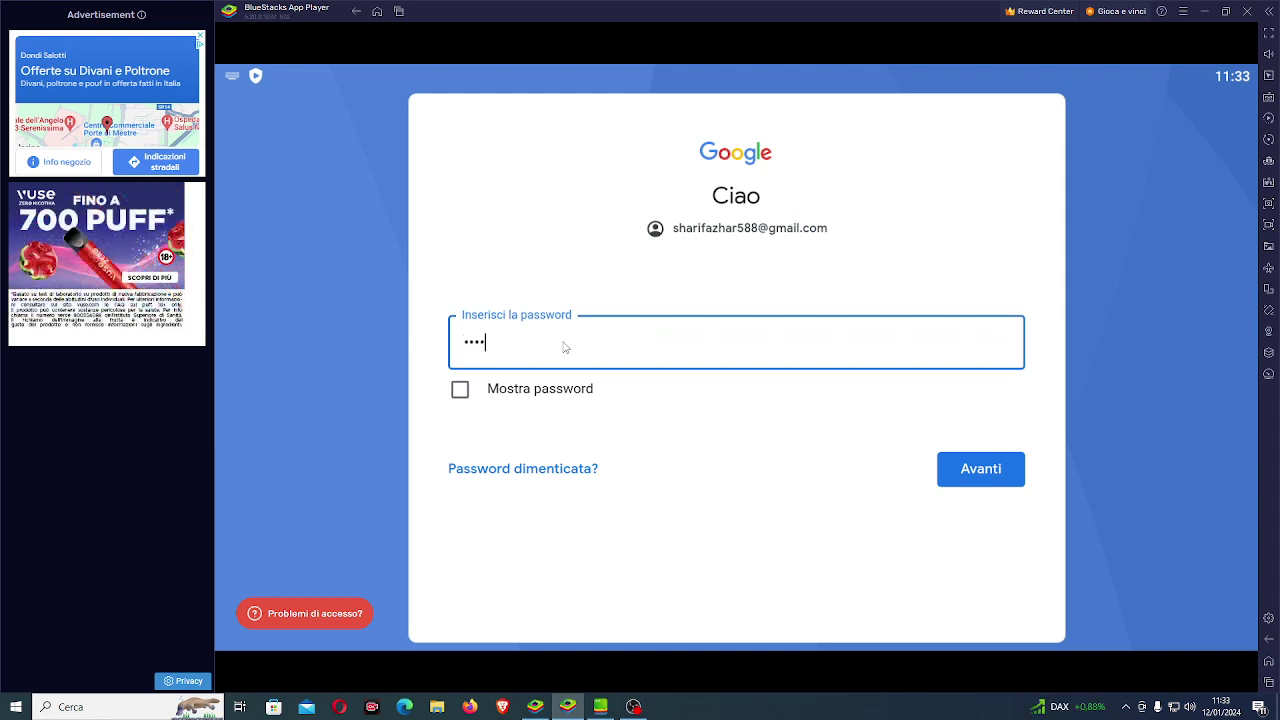
text(0•••9)
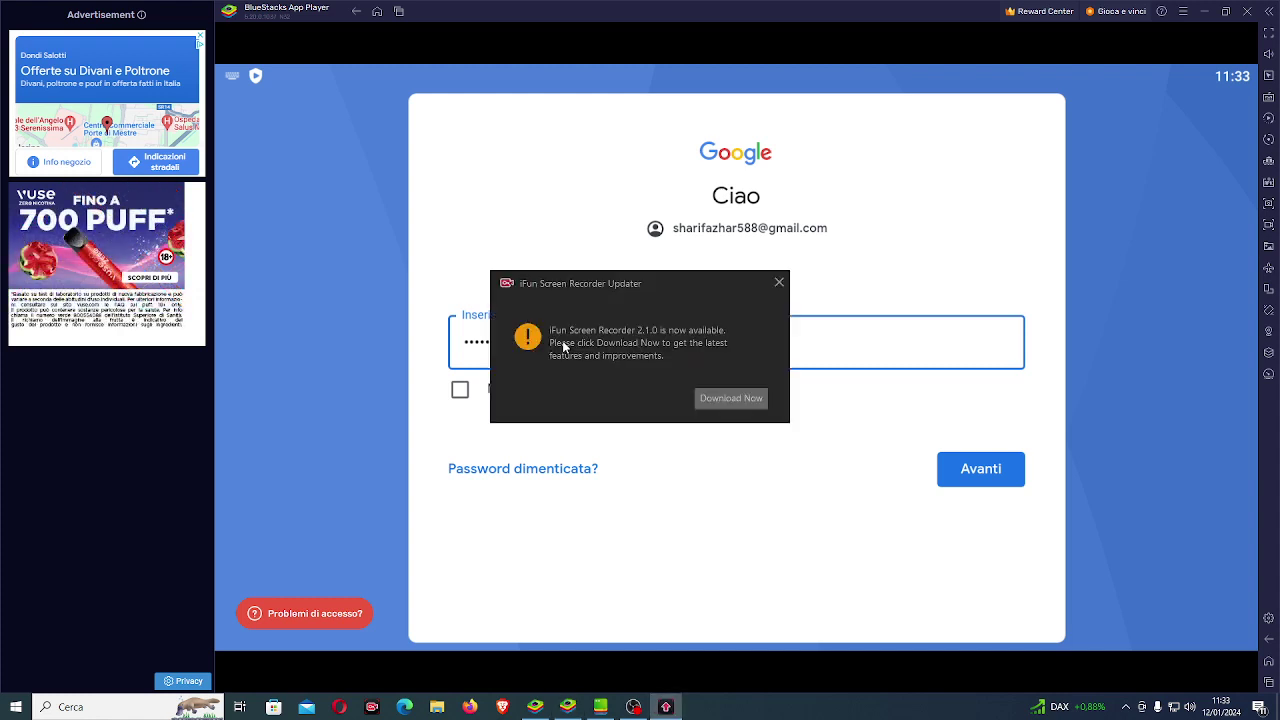
click(779, 282)
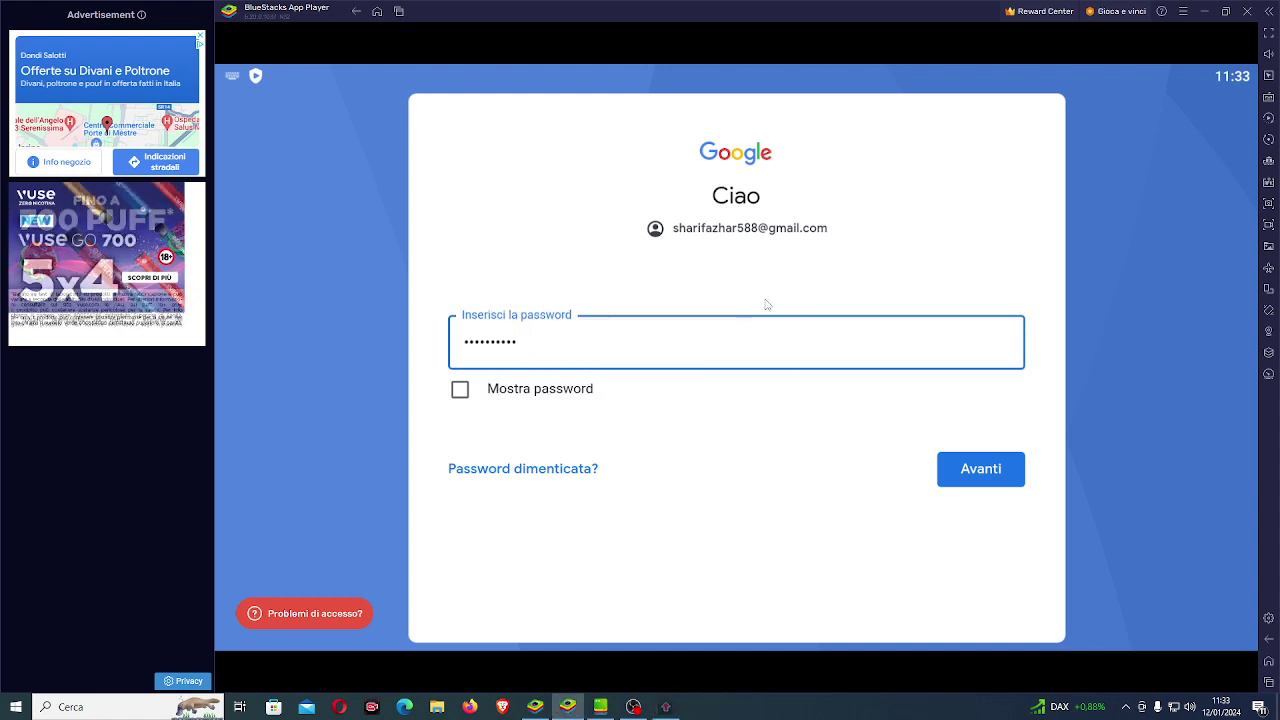
click(695, 341)
text(8)
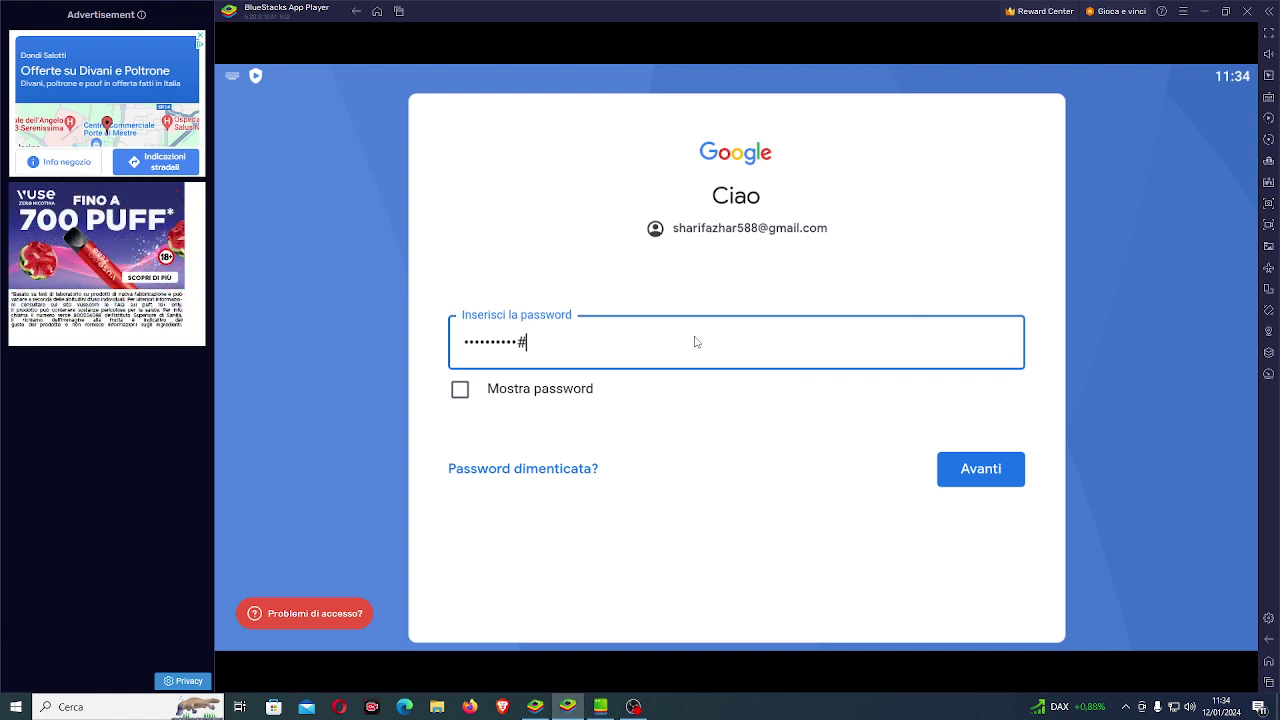
click(999, 477)
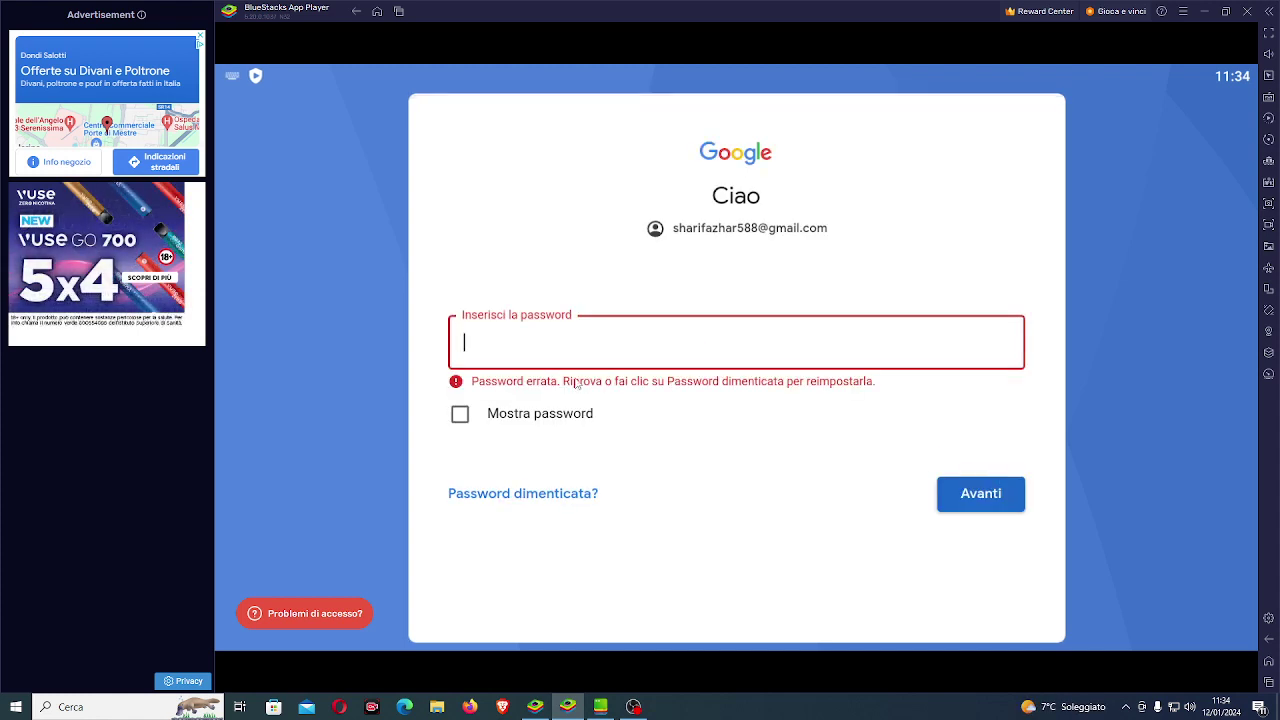
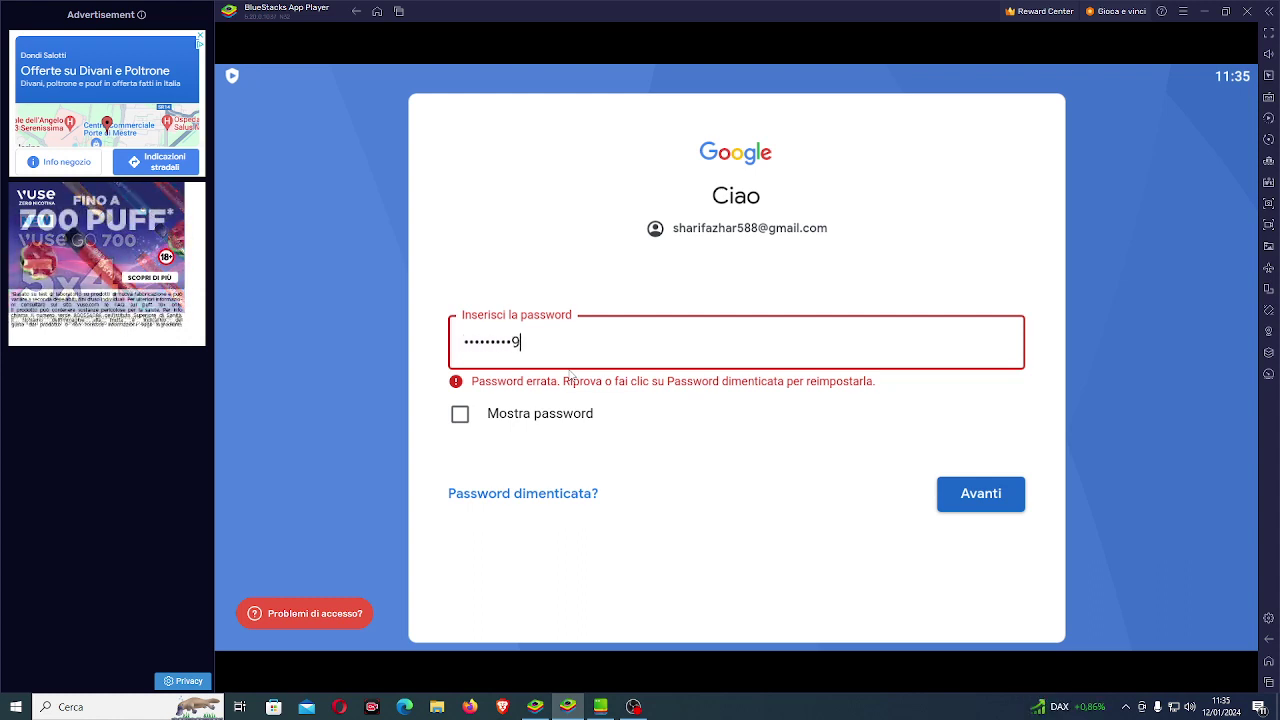
Submit the account password again and complete the Google setup with contacts backup turned on and the terms accepted.
key(Return)
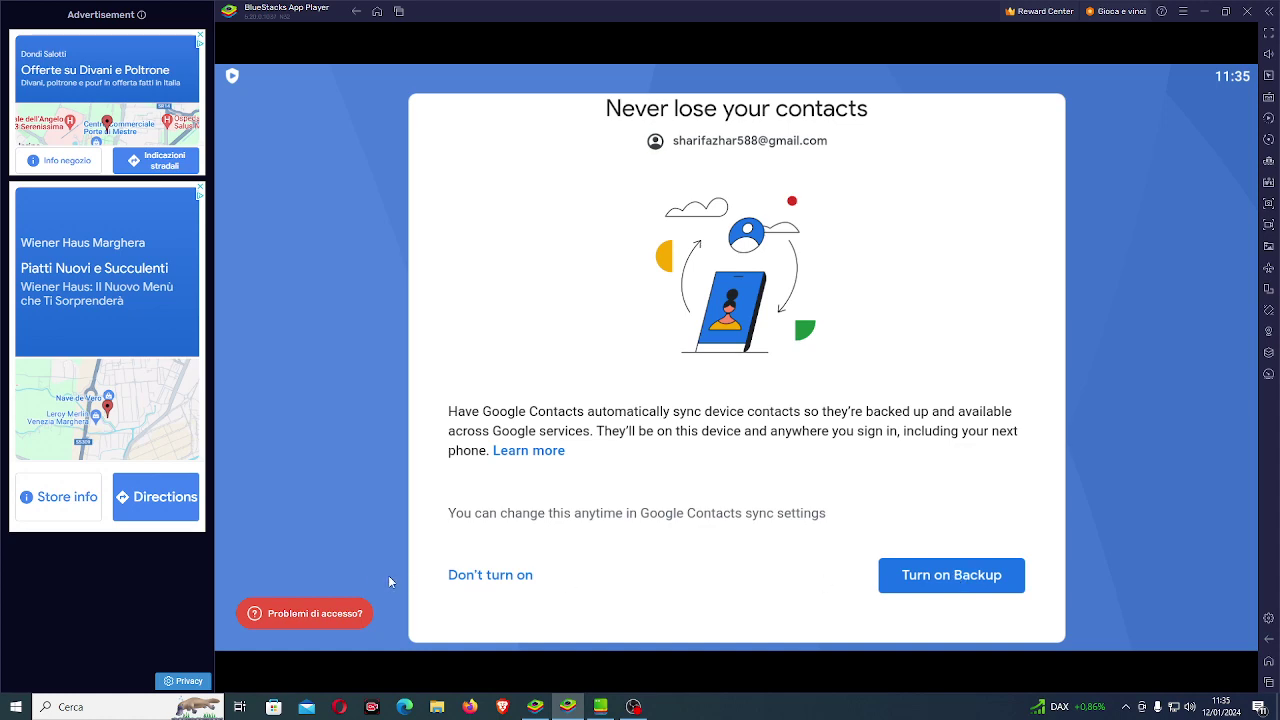
click(949, 584)
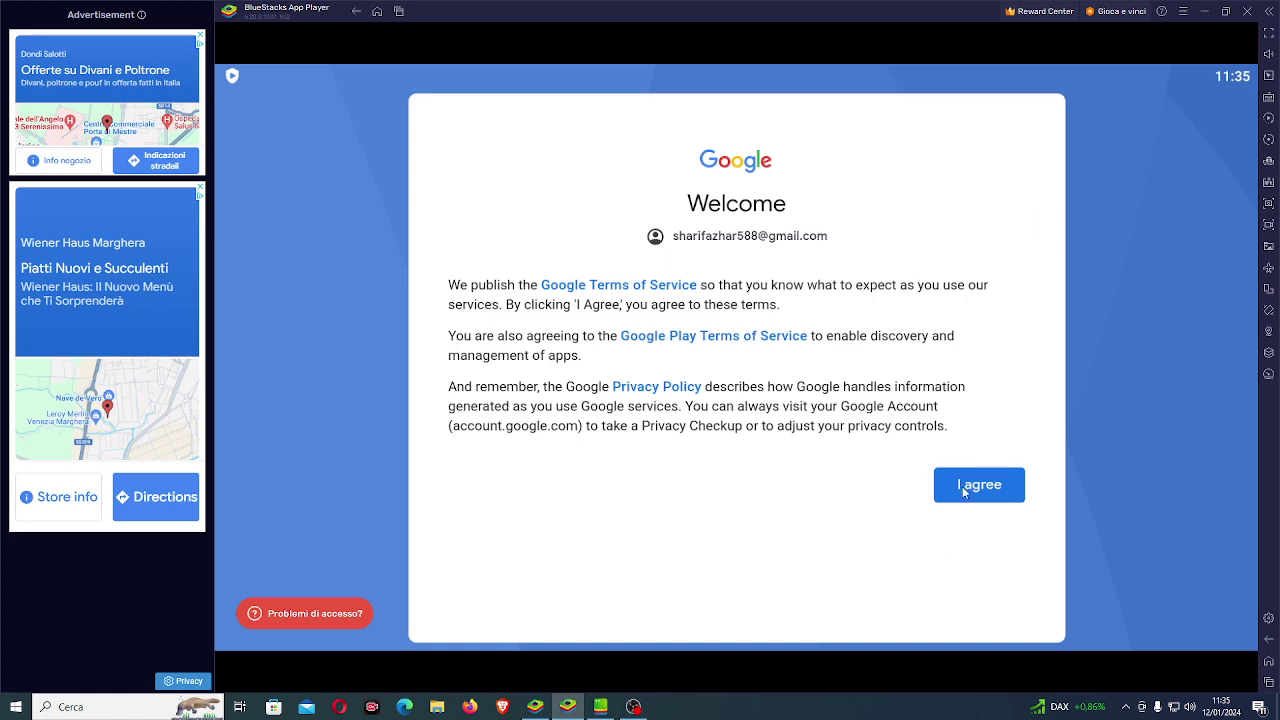
click(965, 491)
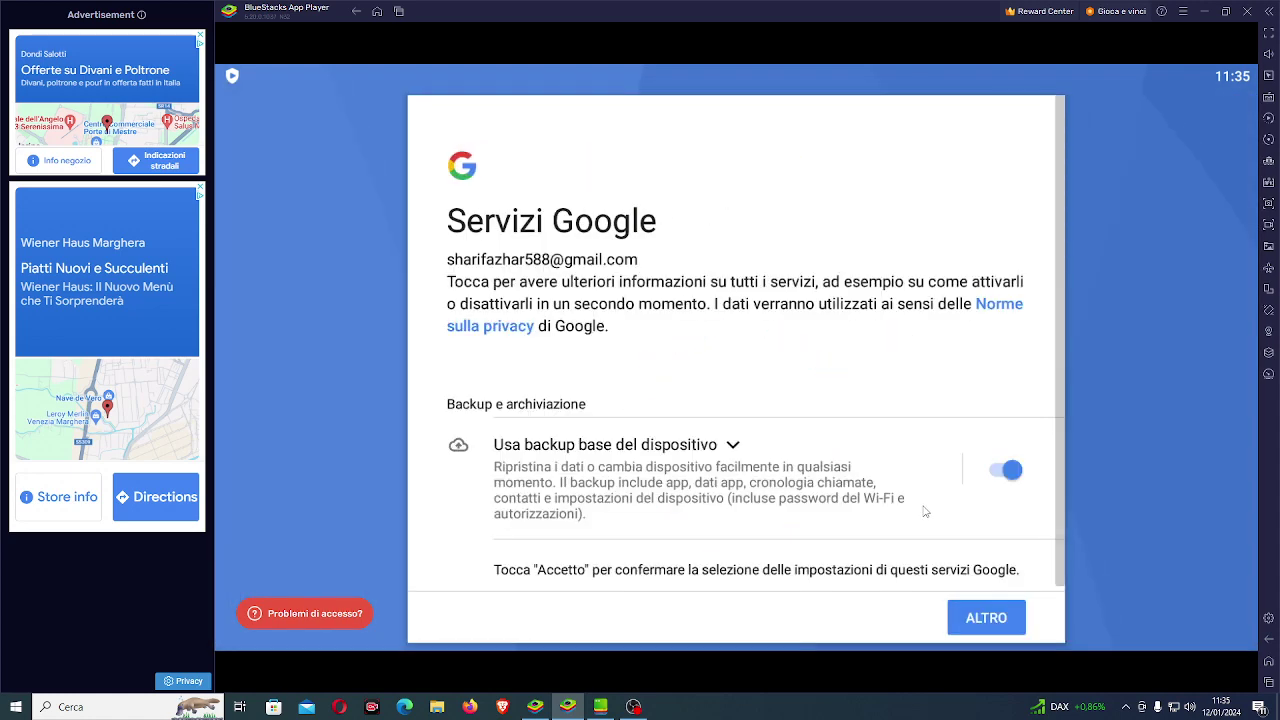
scroll(981, 589, down, 2)
click(984, 617)
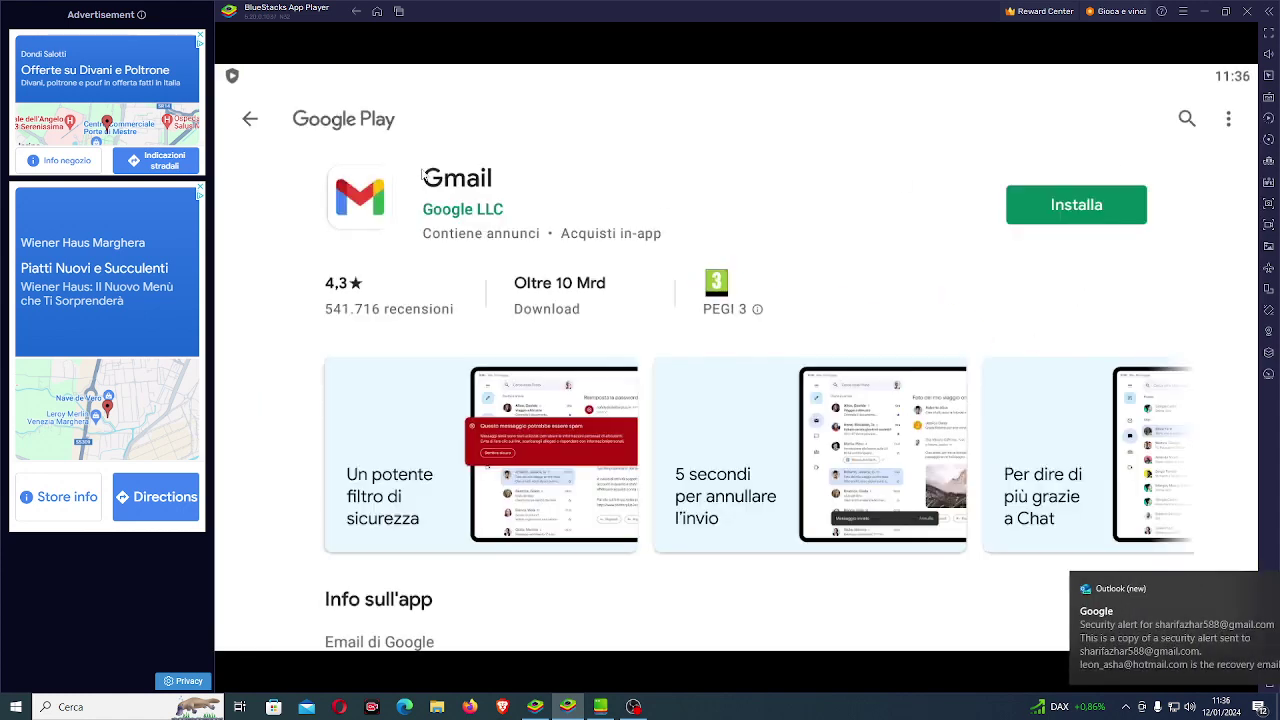
Install Gmail from Google Play and open it, passing the introduction screens and closing the Google Meet notice.
click(1093, 210)
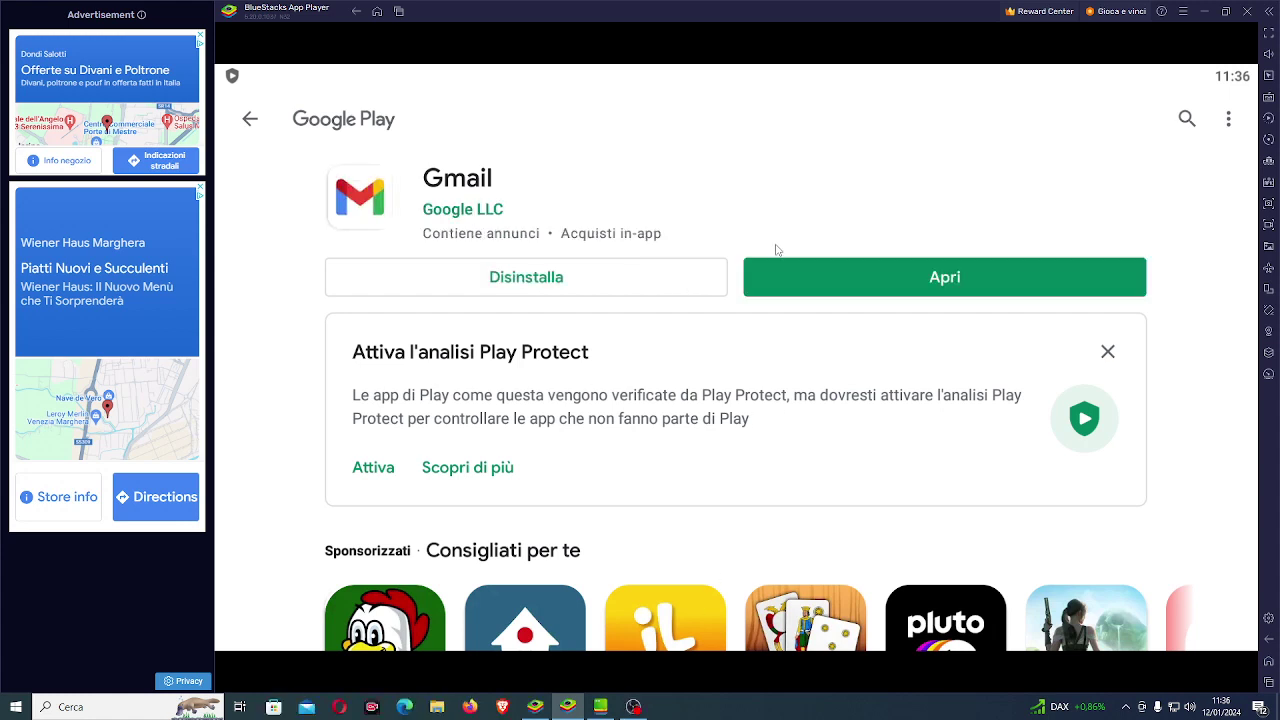
click(830, 276)
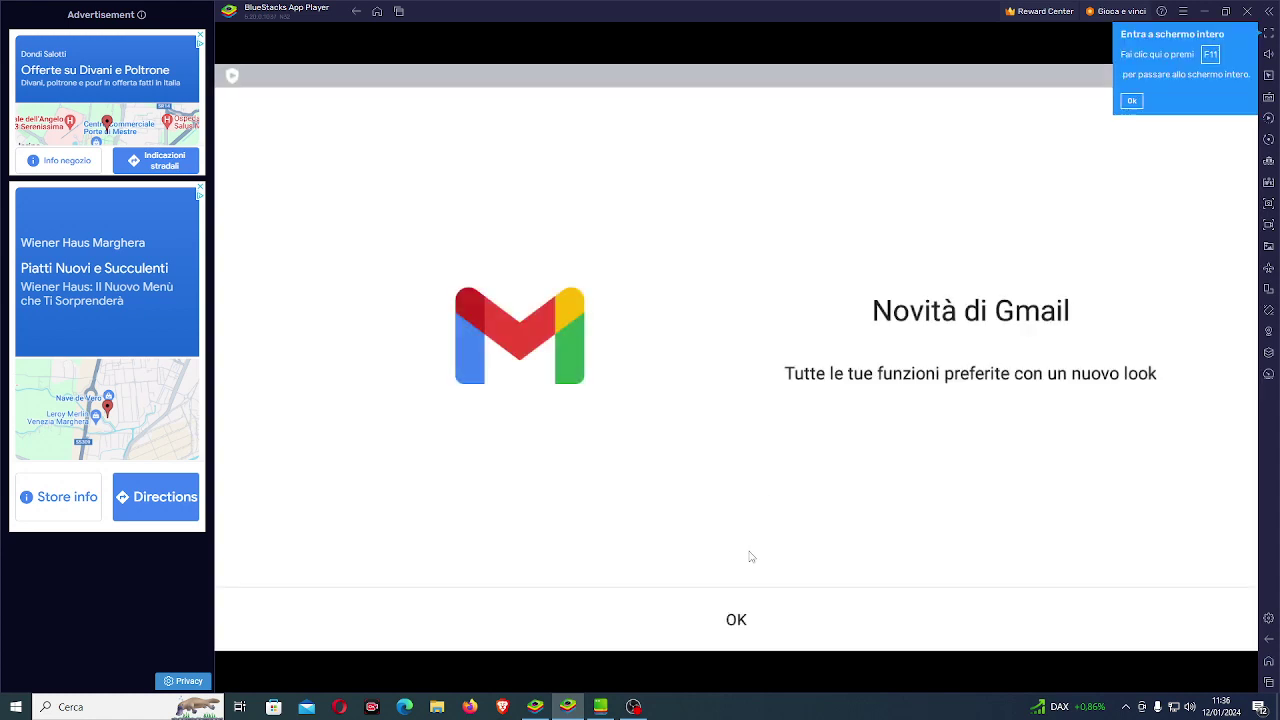
click(1131, 102)
click(730, 618)
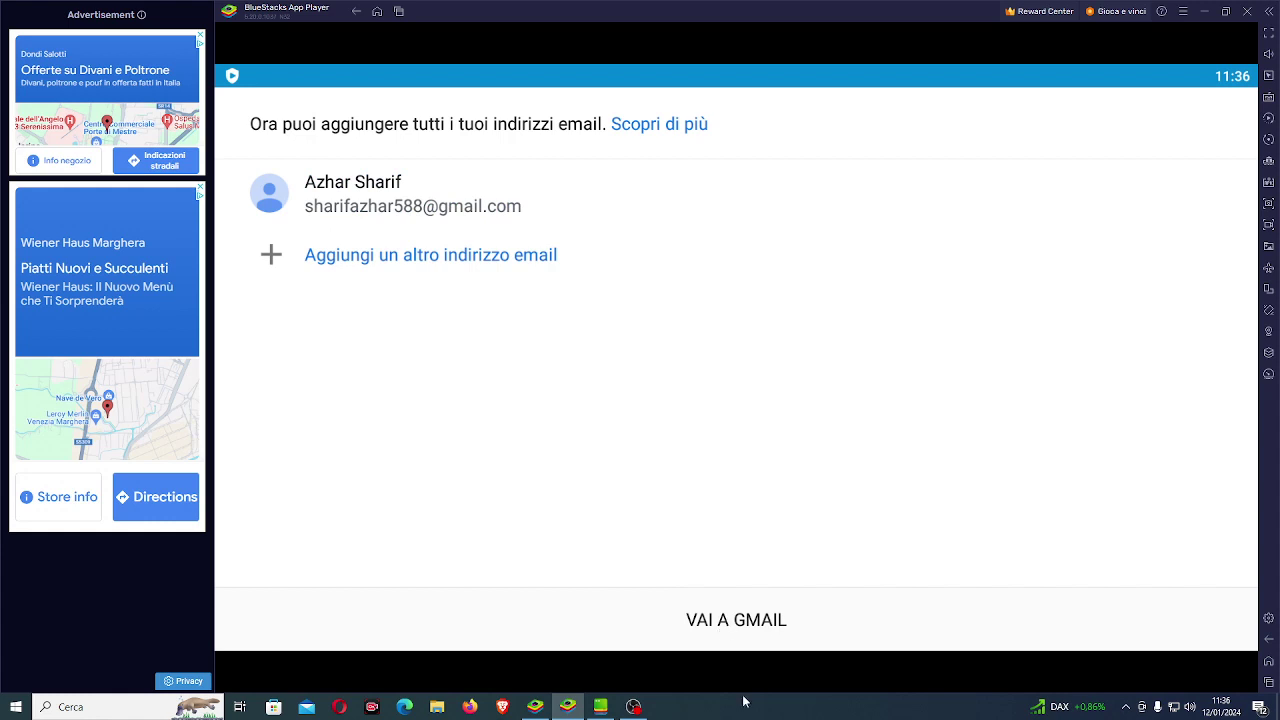
click(747, 620)
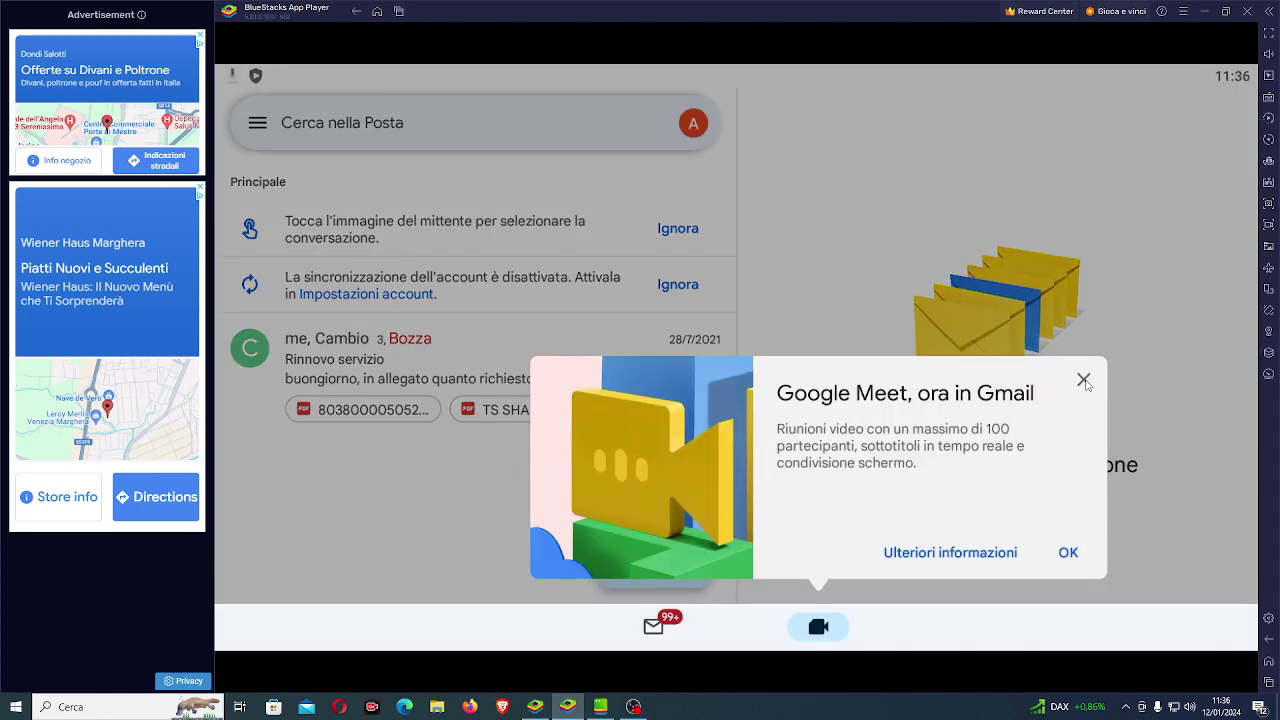
click(1085, 381)
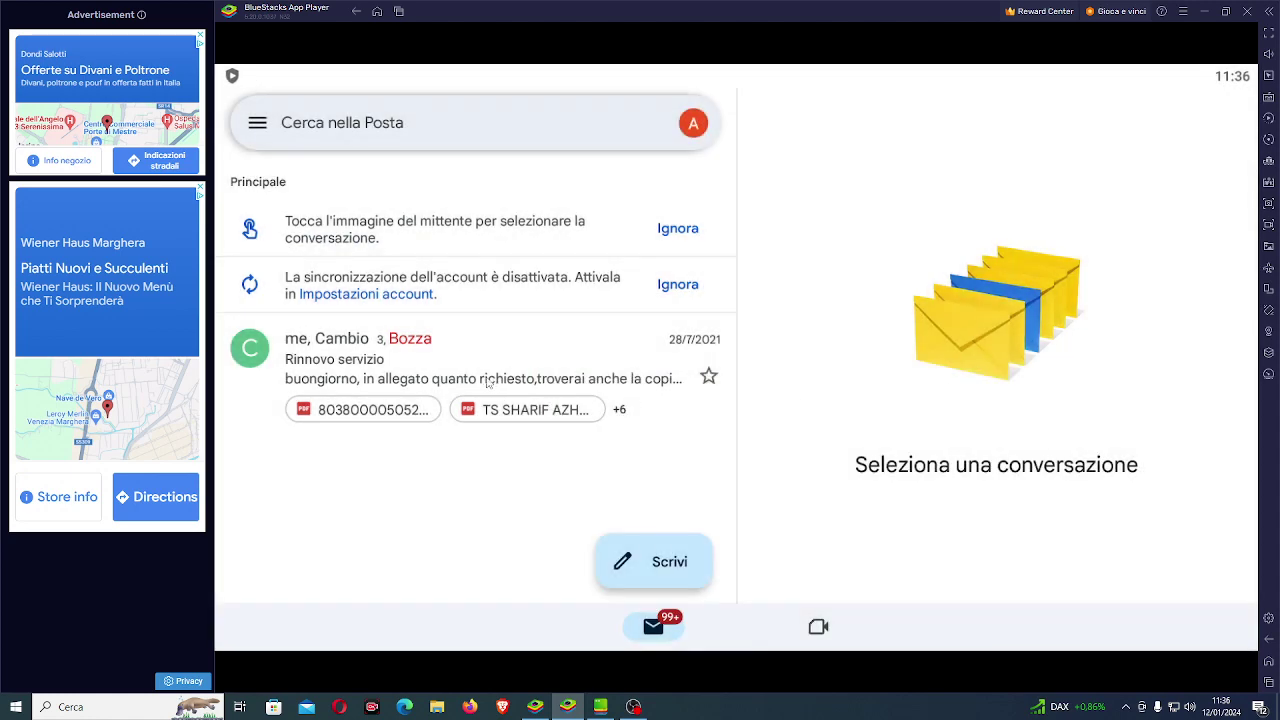
Open the Inviati folder in Gmail to view the sent messages.
click(257, 124)
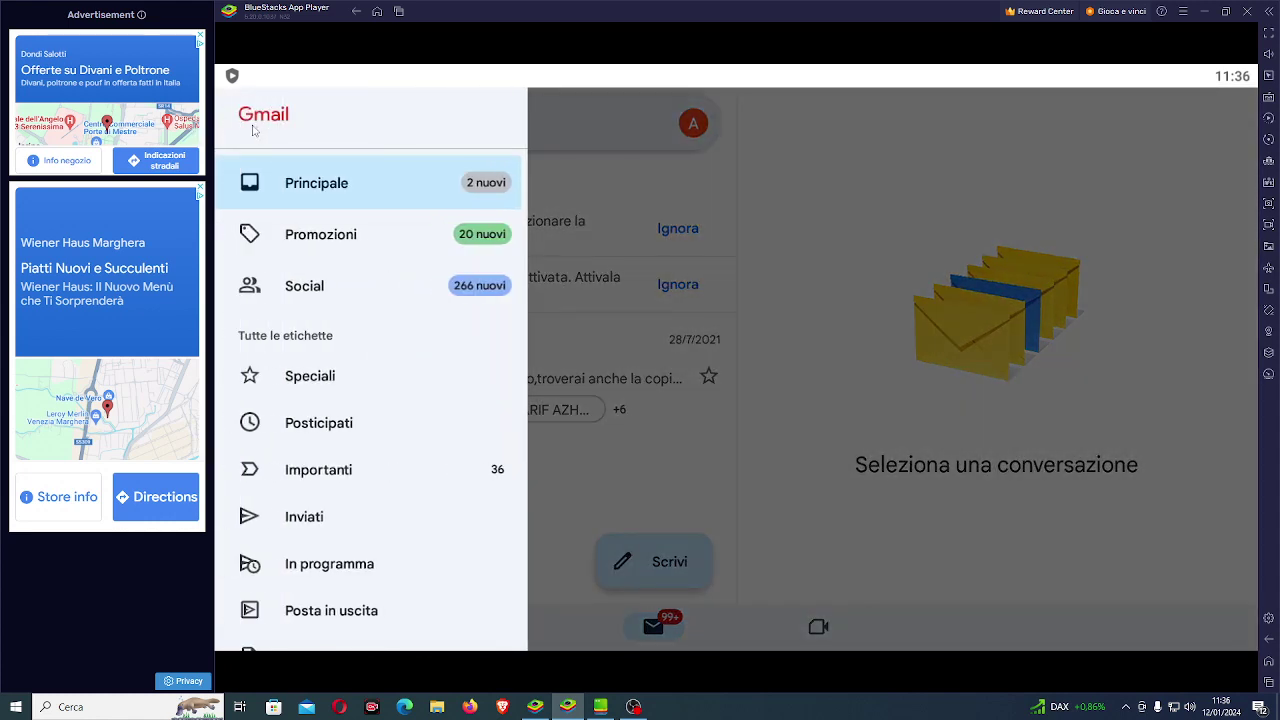
click(304, 517)
click(257, 124)
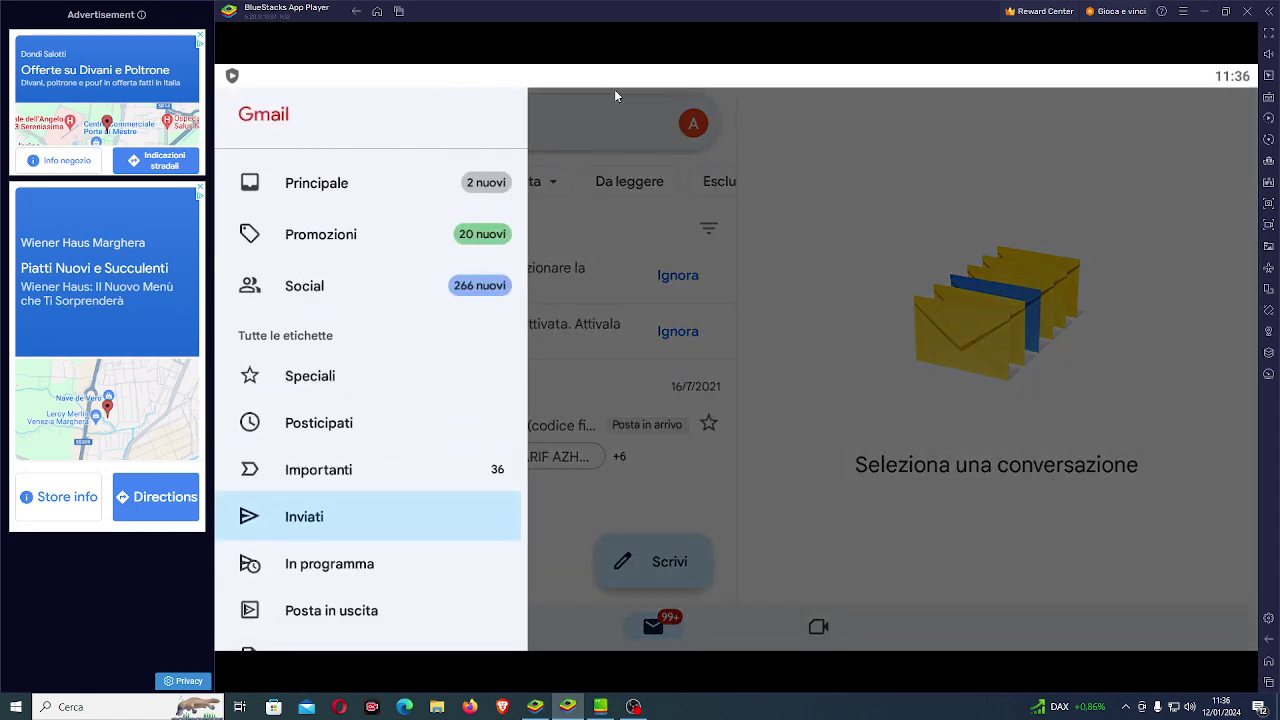
click(616, 96)
click(257, 124)
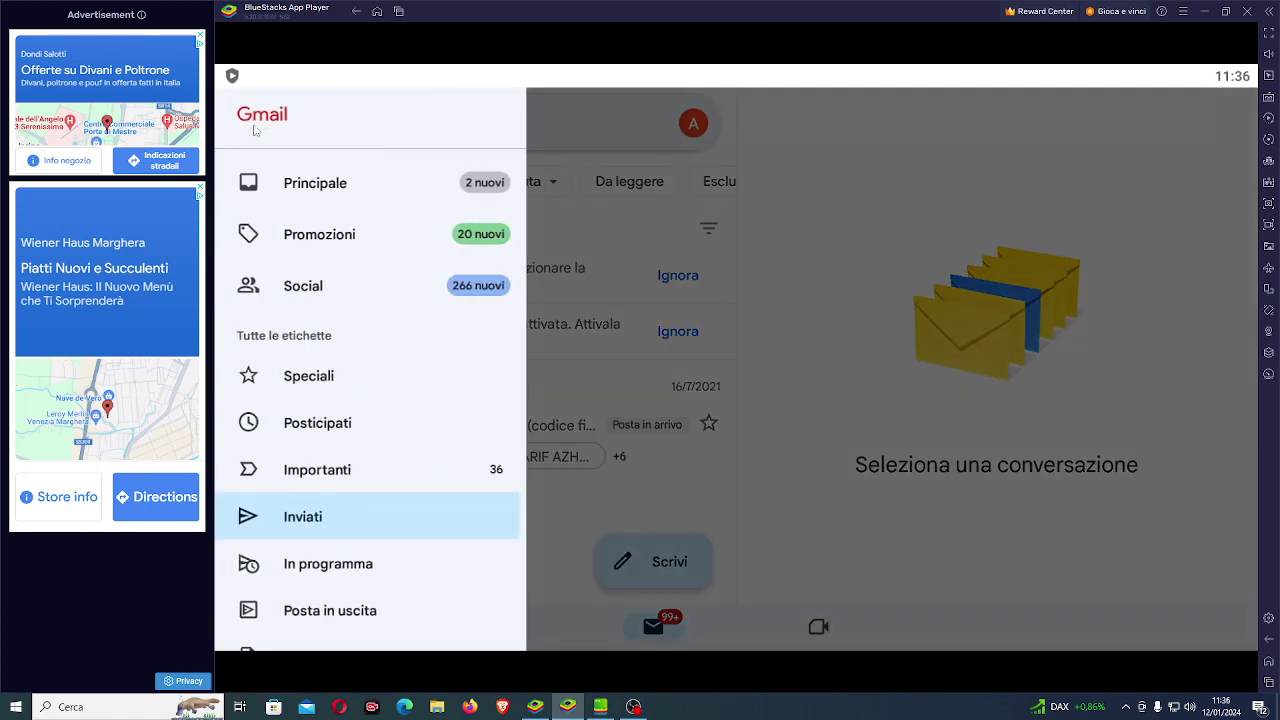
click(554, 138)
click(257, 125)
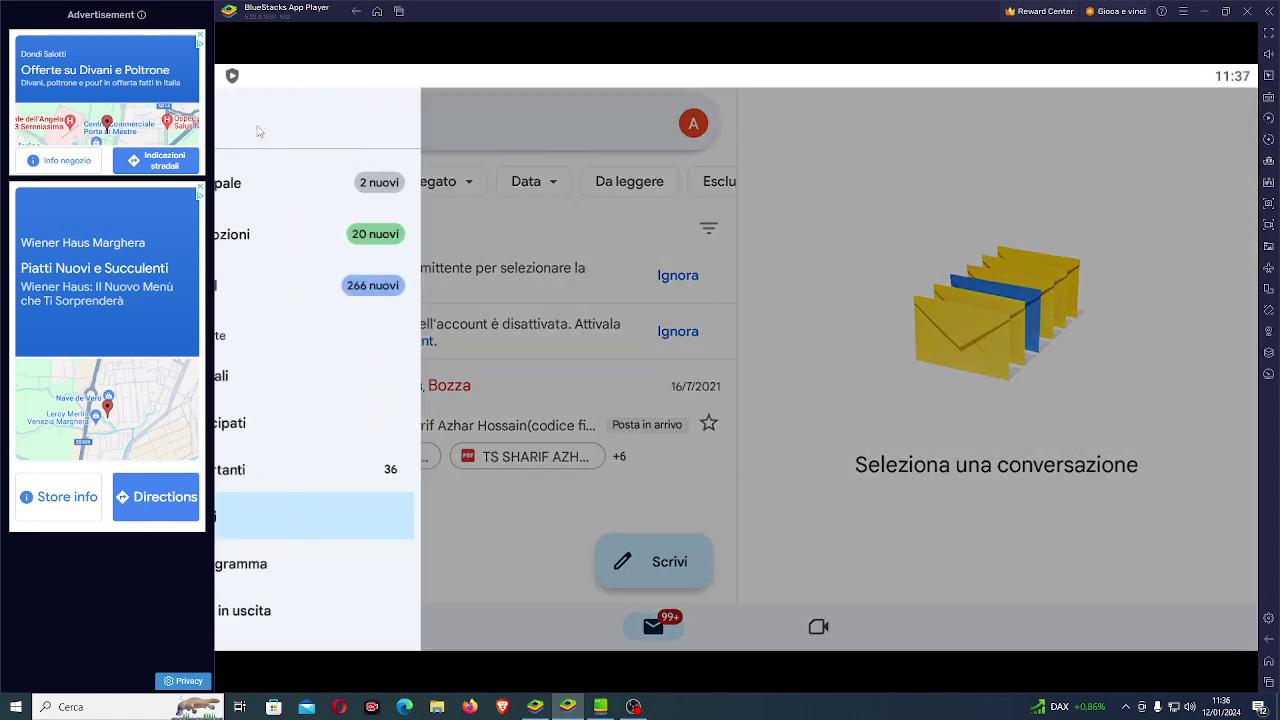
click(299, 514)
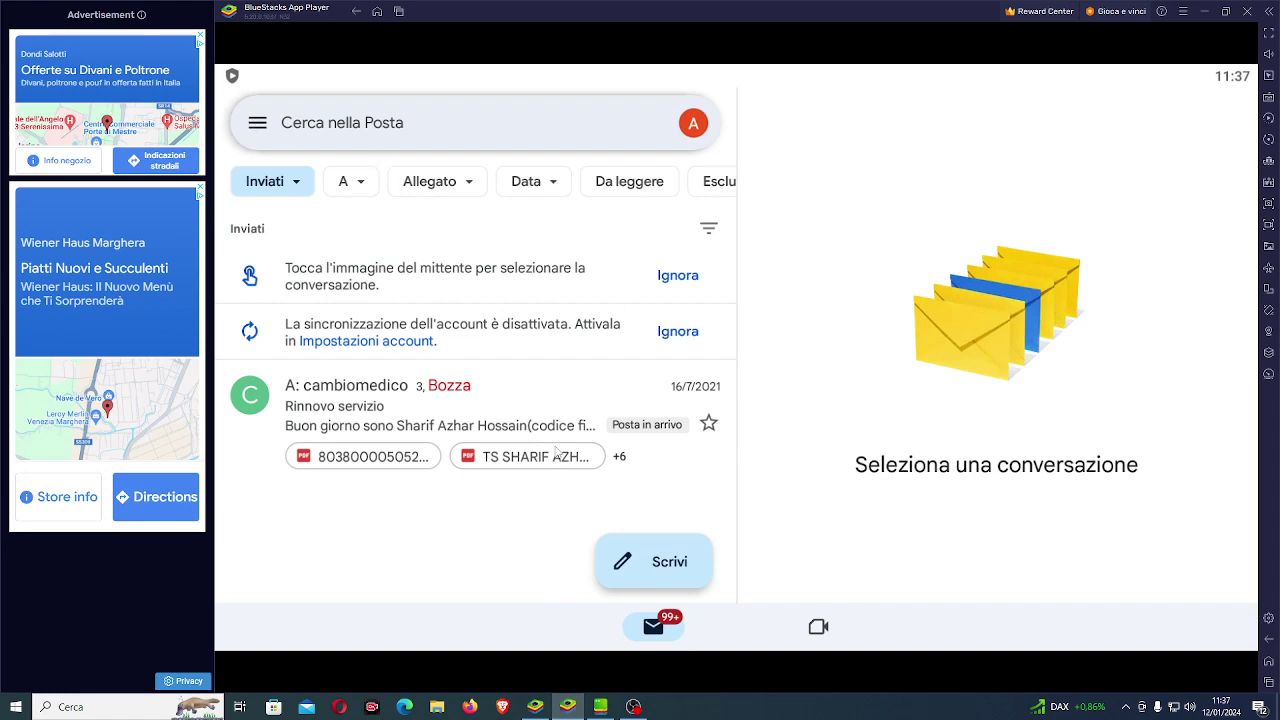
Look through the complete Gmail folder list down to the settings and help entries, and close it.
click(257, 123)
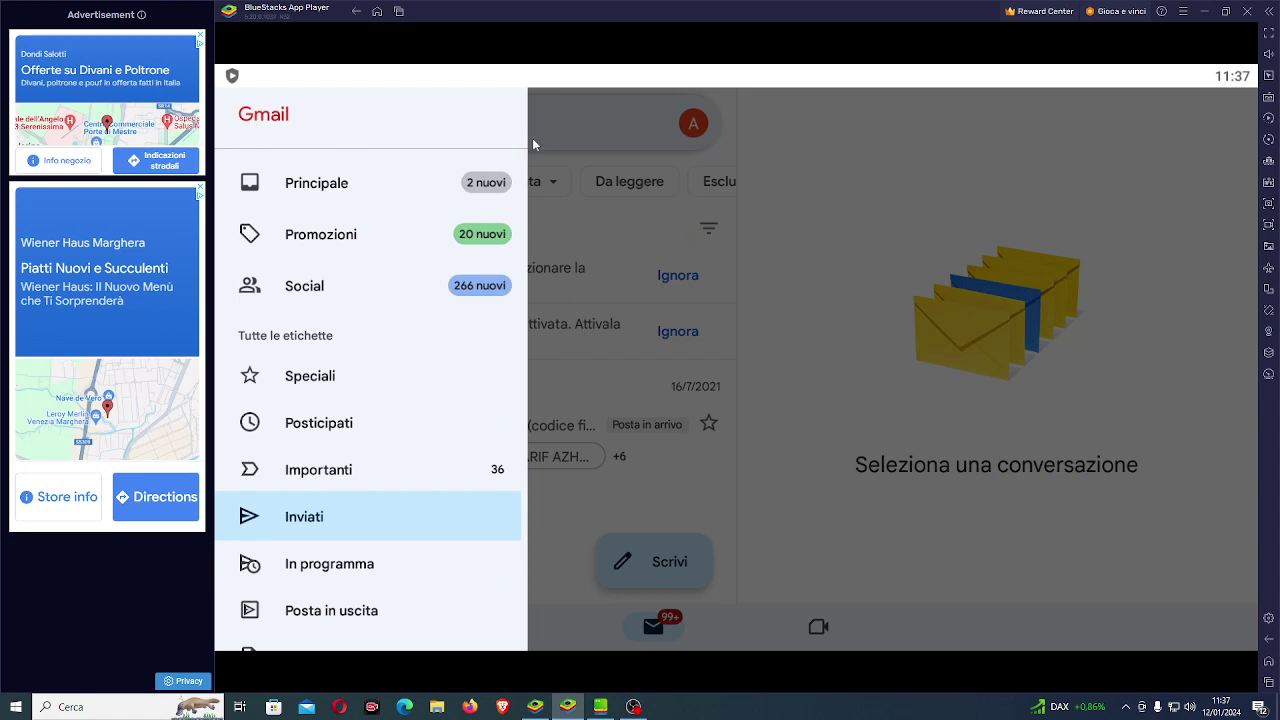
click(578, 124)
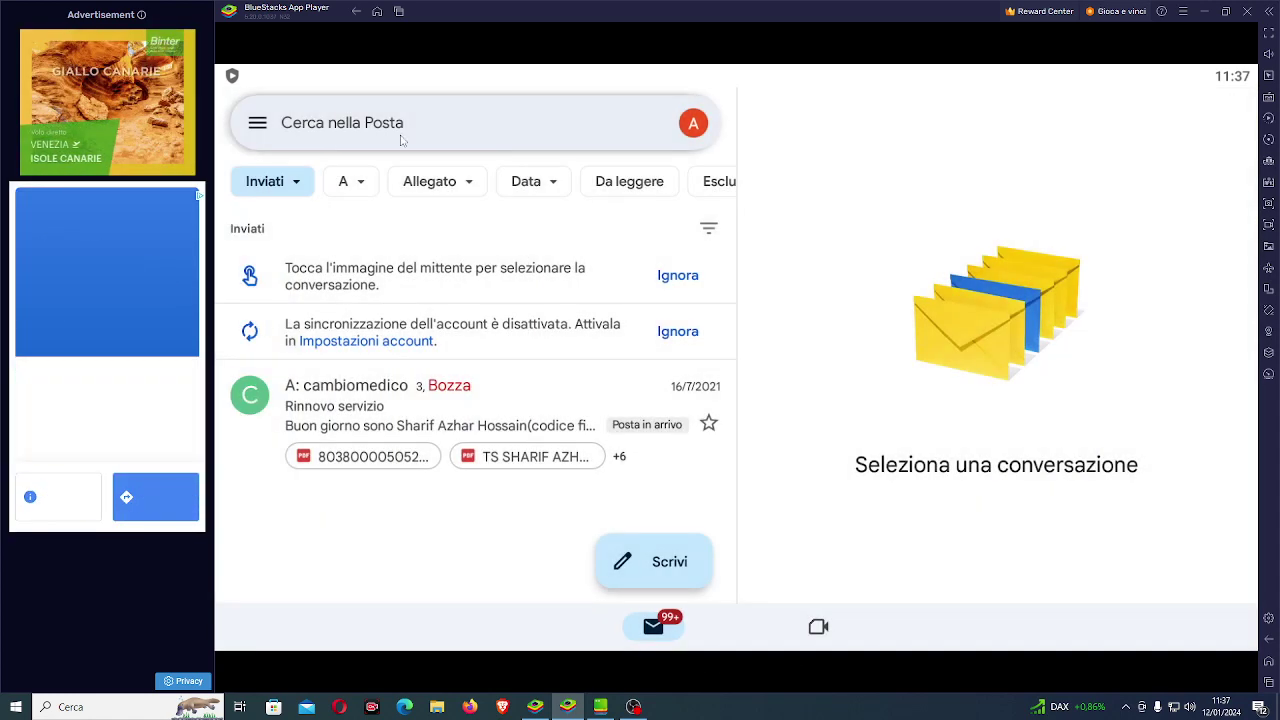
click(257, 123)
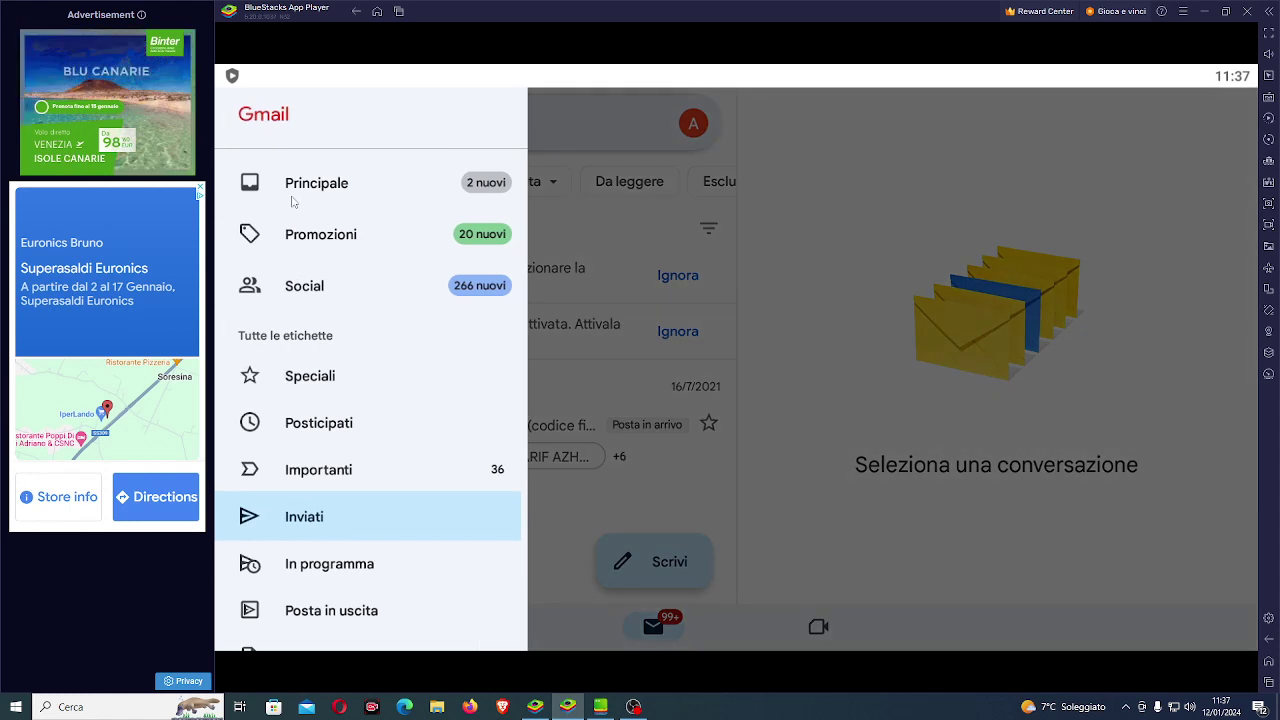
scroll(367, 420, down, 5)
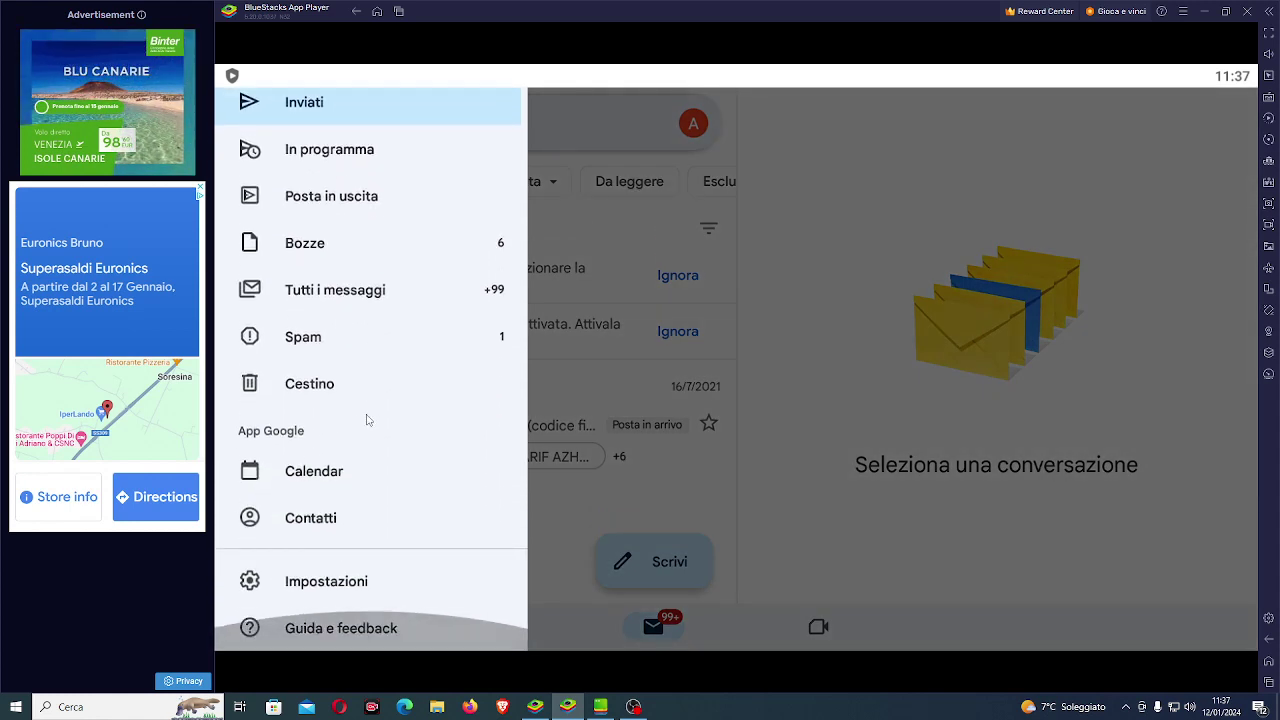
scroll(367, 420, up, 5)
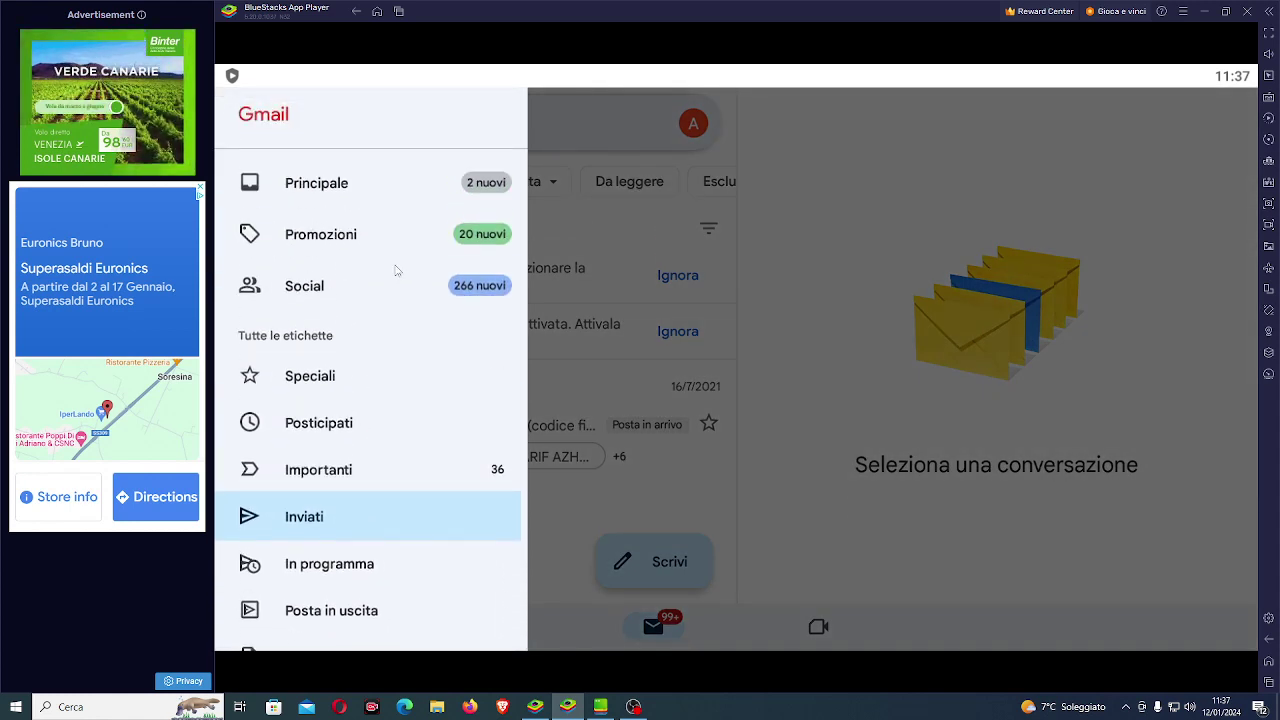
click(859, 554)
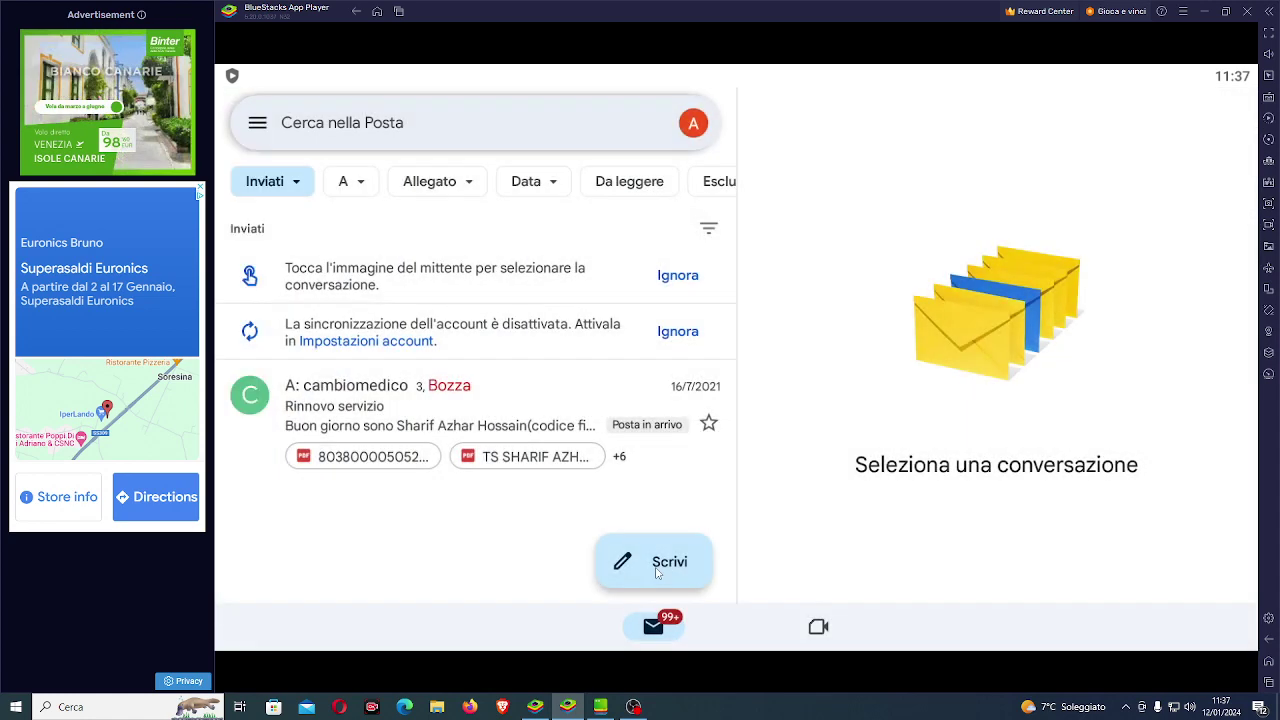
Start a new email to the suggested contact matching the entered name, with the subject "try to learn".
click(662, 570)
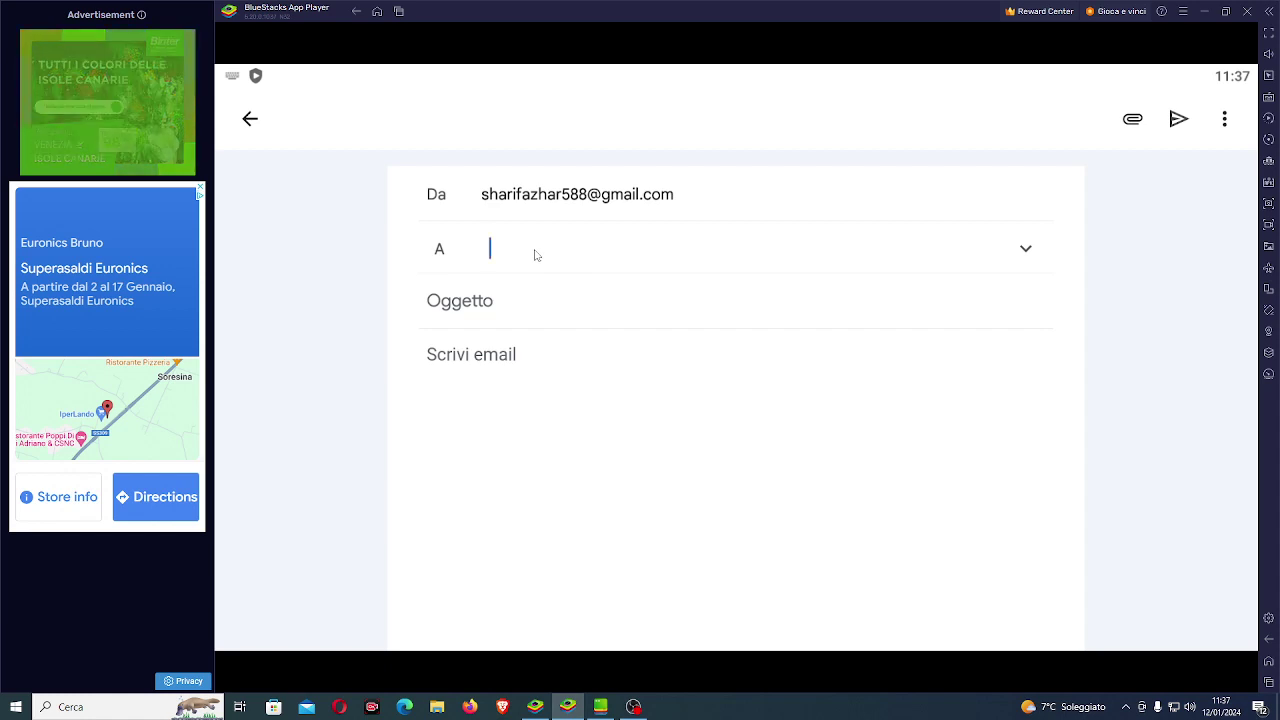
text(leon)
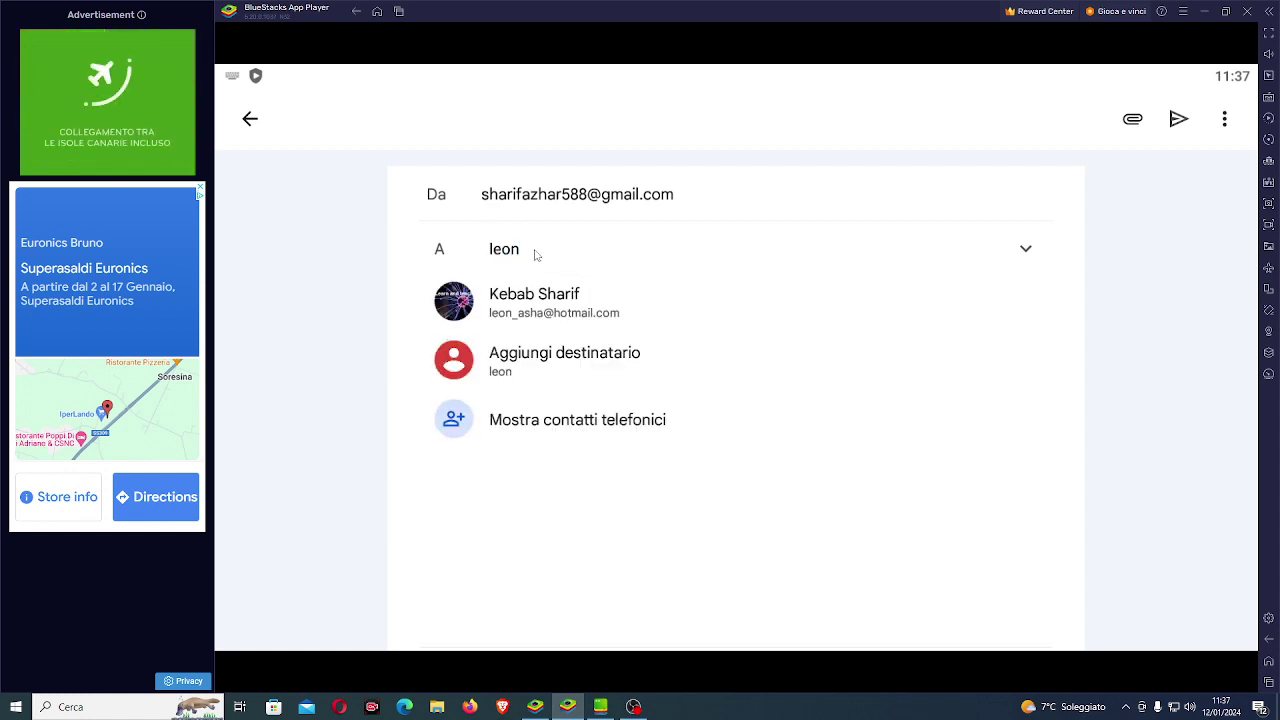
click(544, 308)
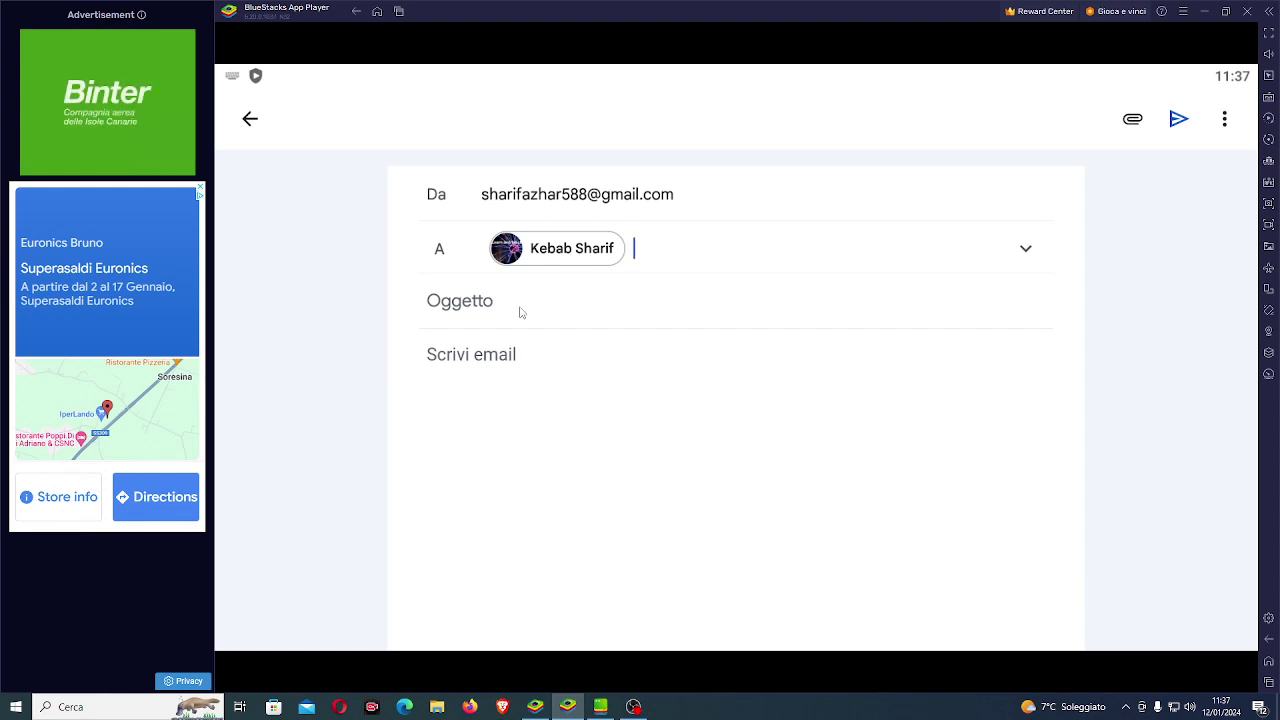
click(521, 313)
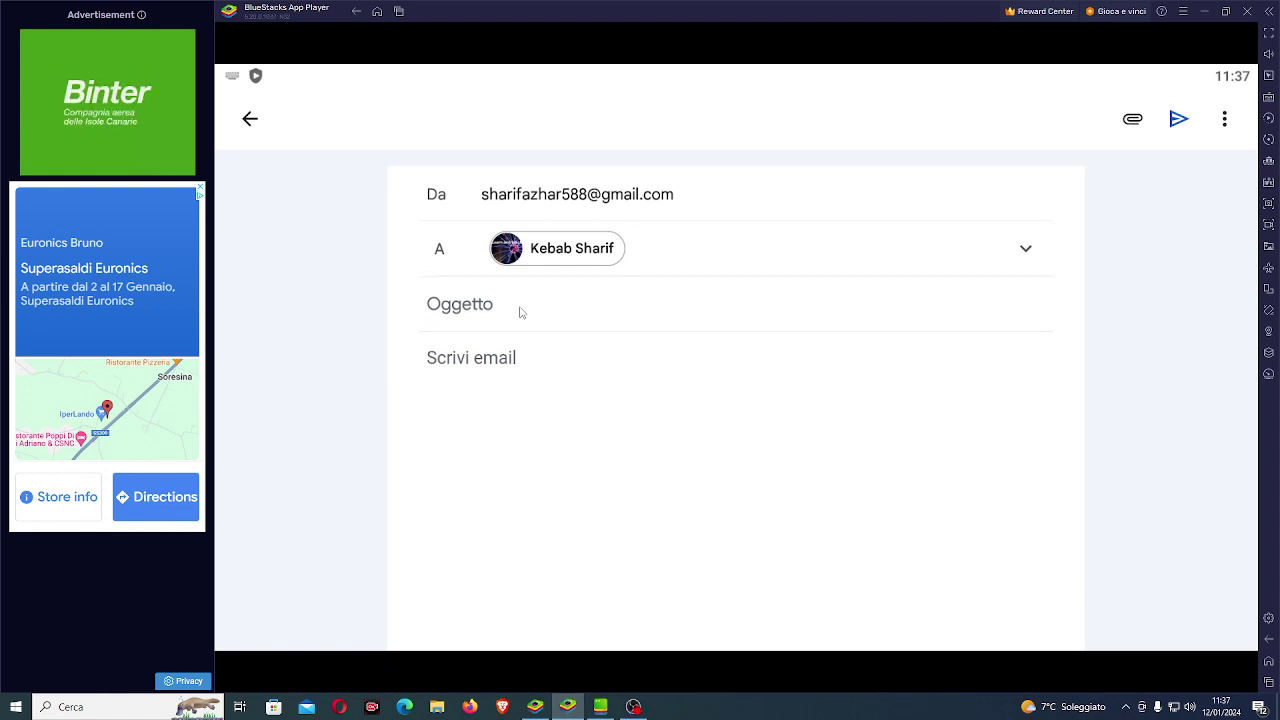
text(tr)
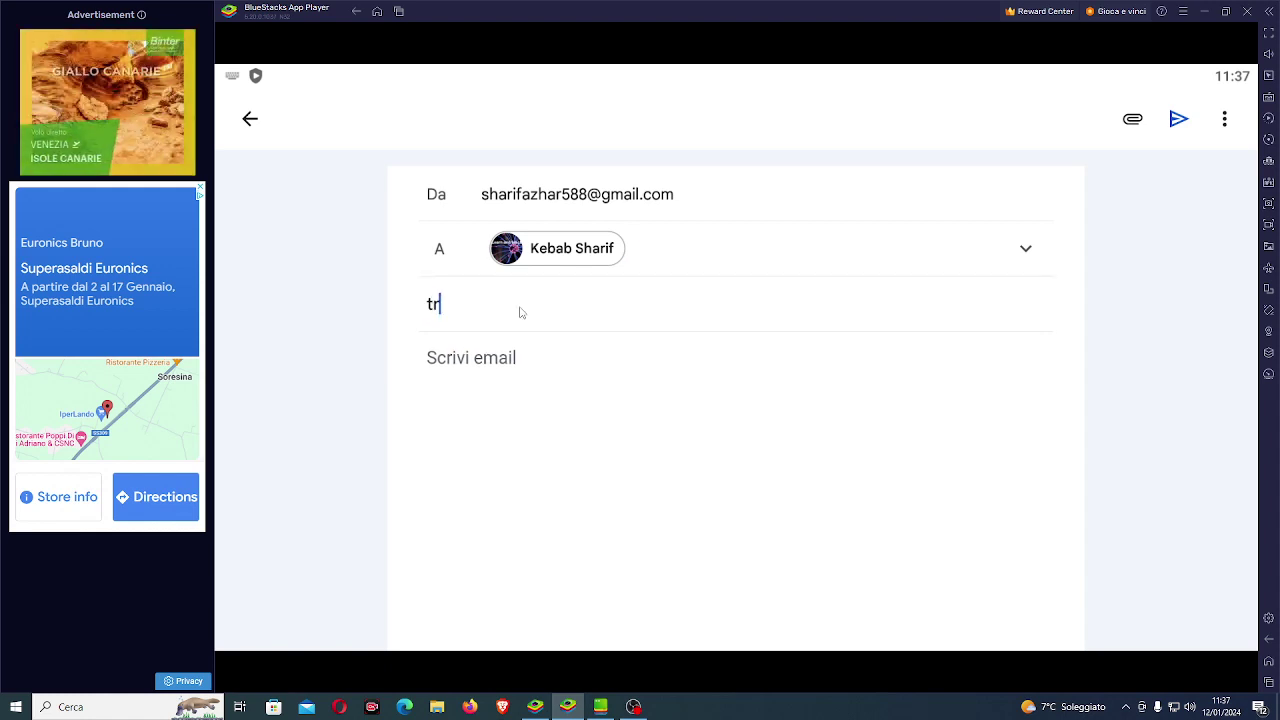
text(y to le)
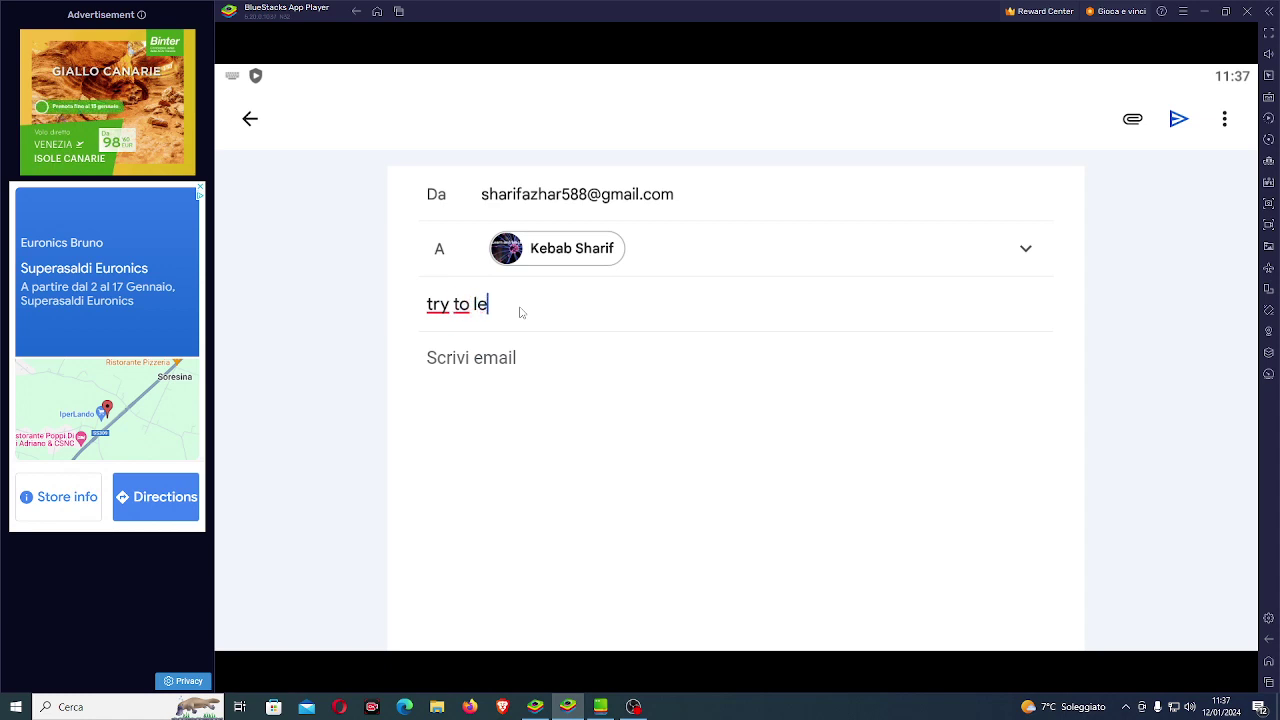
text(arn)
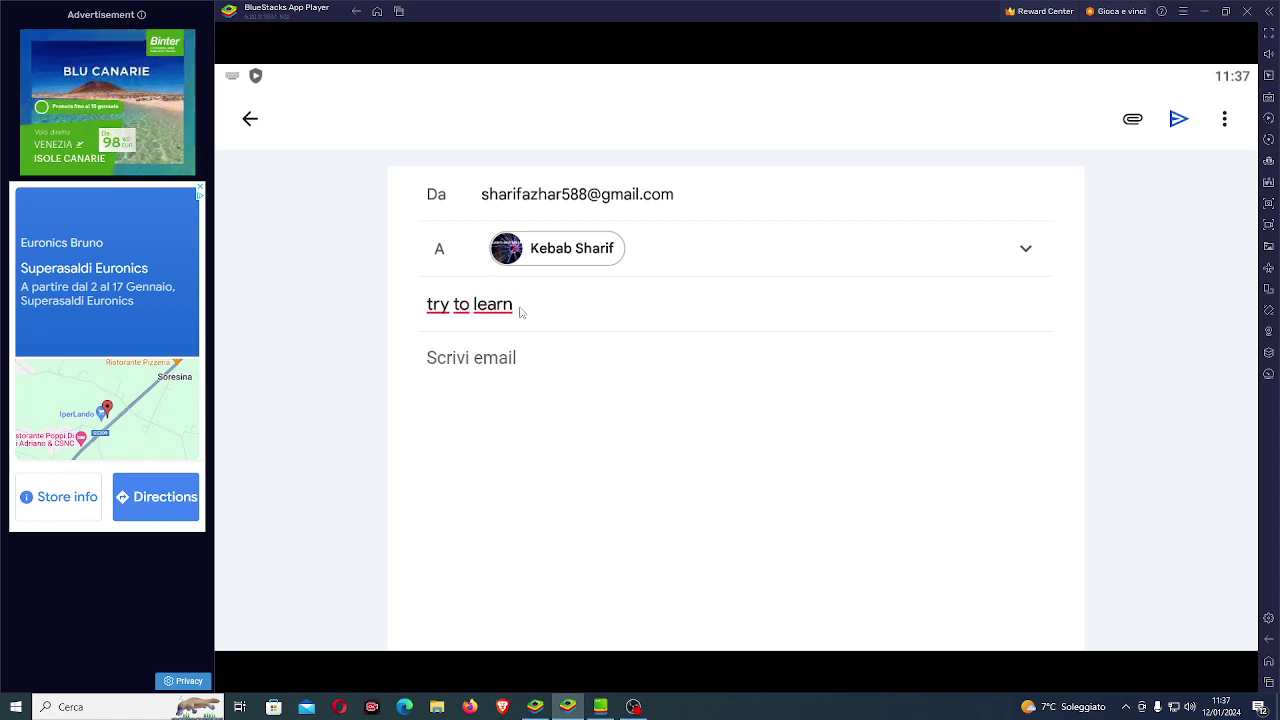
Write "hi , how are you" as the message body and send the email.
click(490, 365)
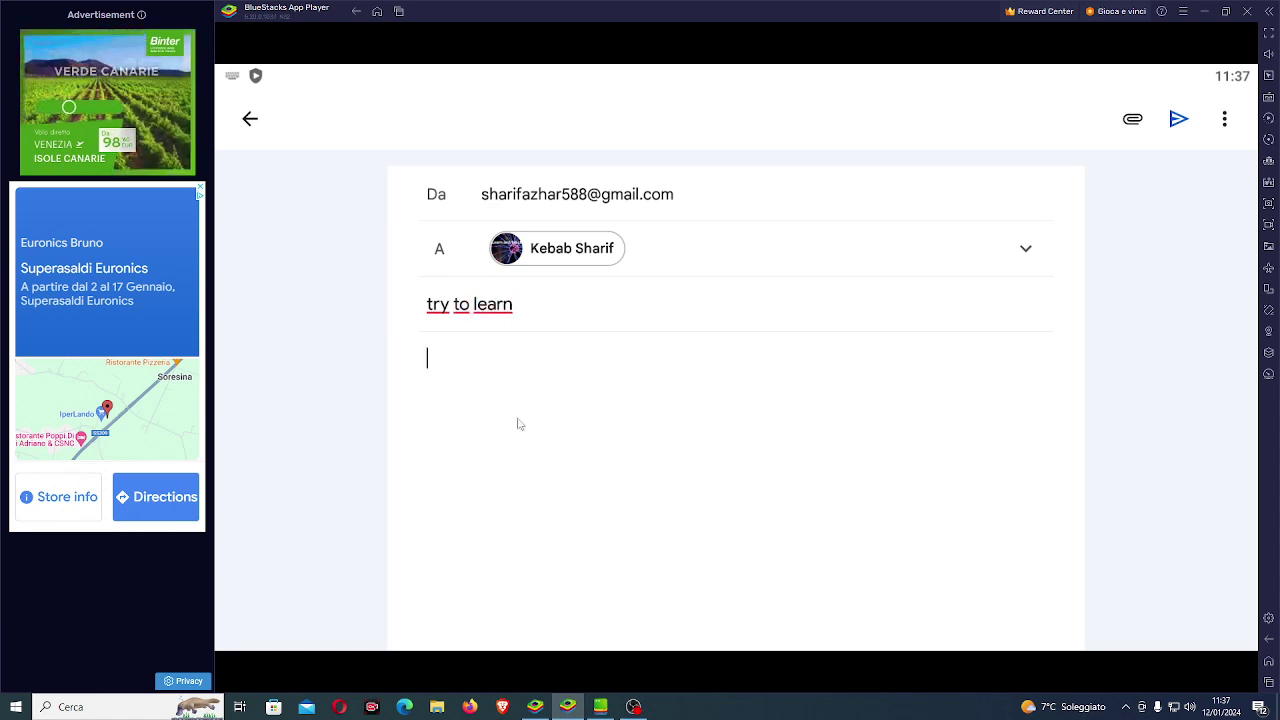
text(hi , )
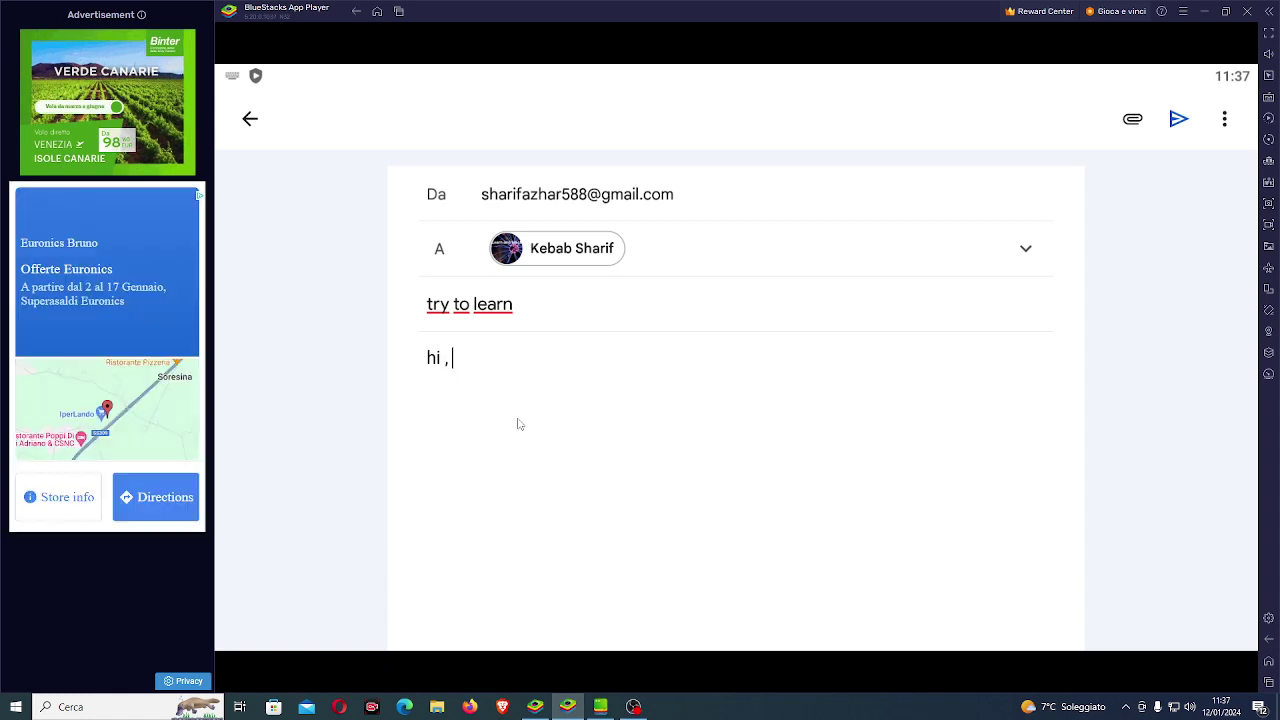
text(how are you)
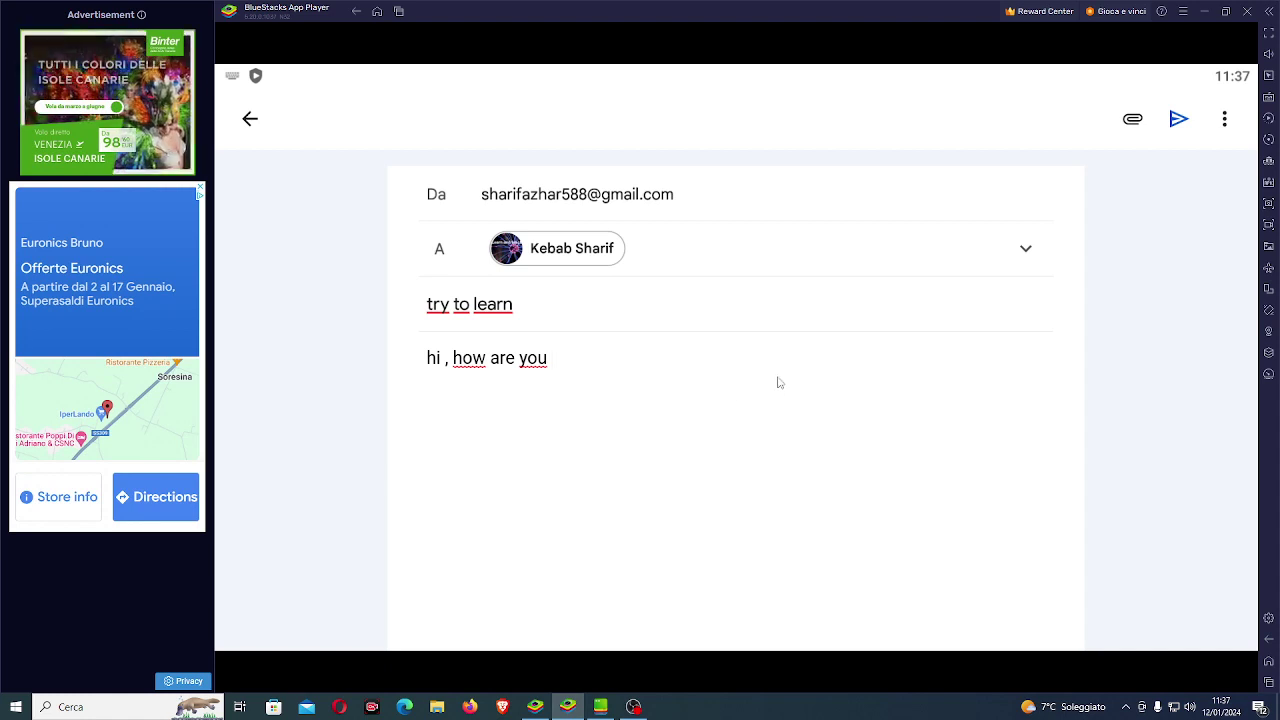
click(1178, 119)
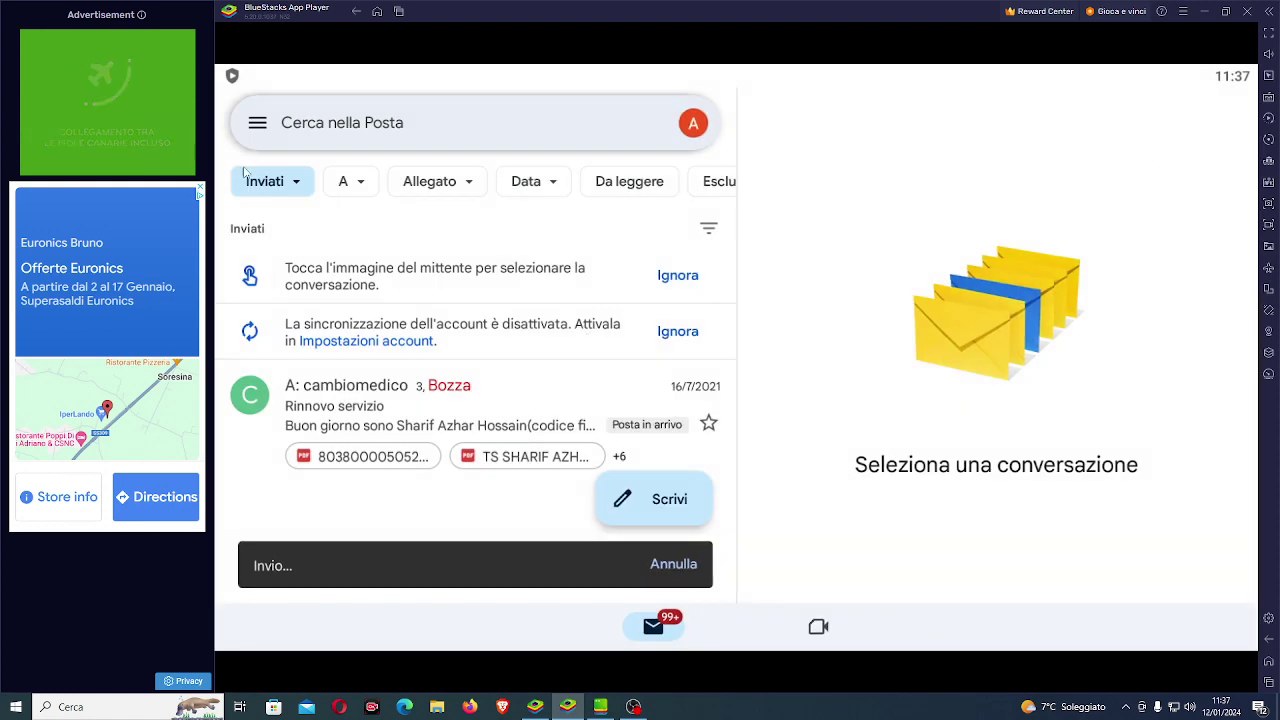
Check the Inviati folder for the new email and view its label filter options.
click(257, 124)
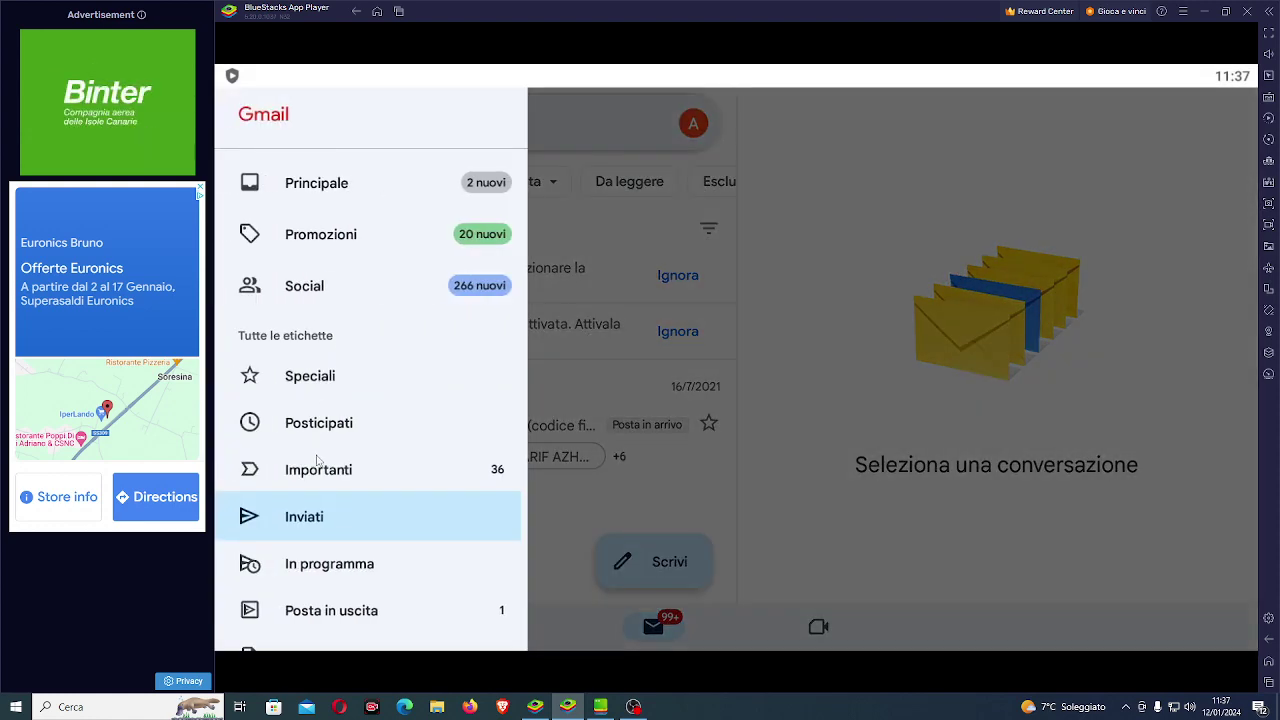
click(308, 518)
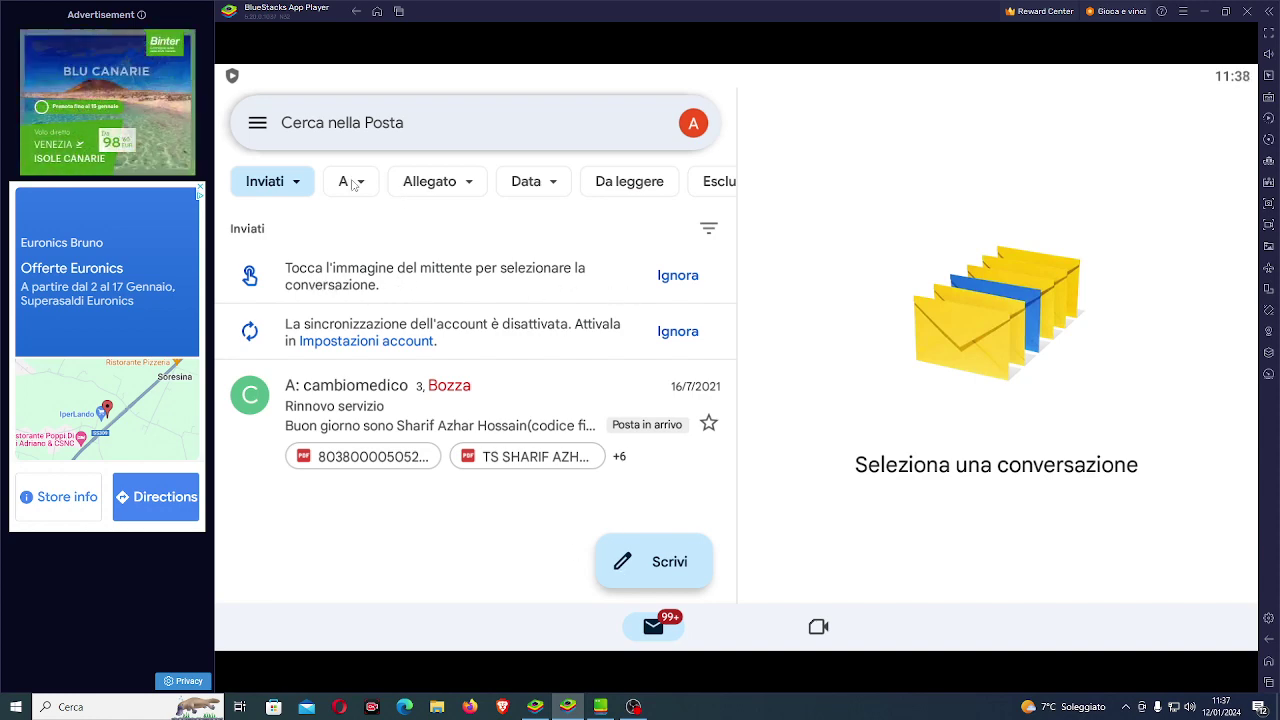
click(300, 183)
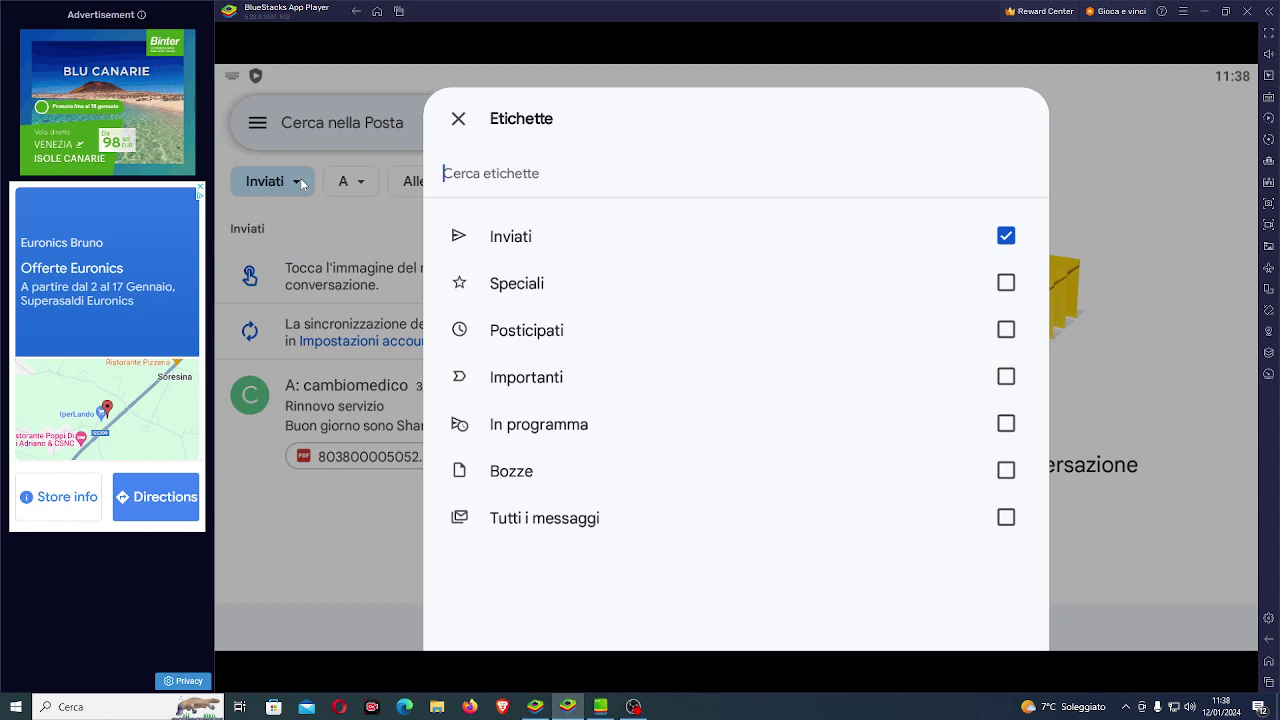
click(303, 183)
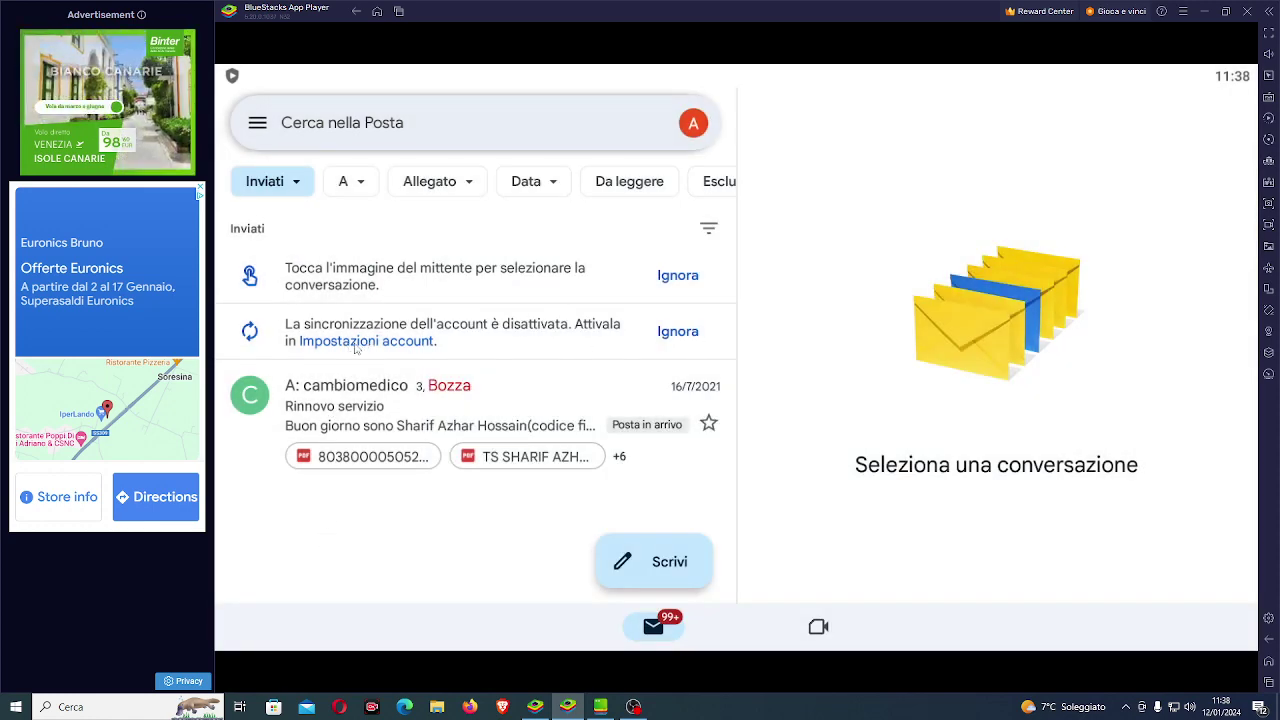
View the account settings linked in the sync notice, return to Inviati and dismiss both notices above the messages.
click(369, 342)
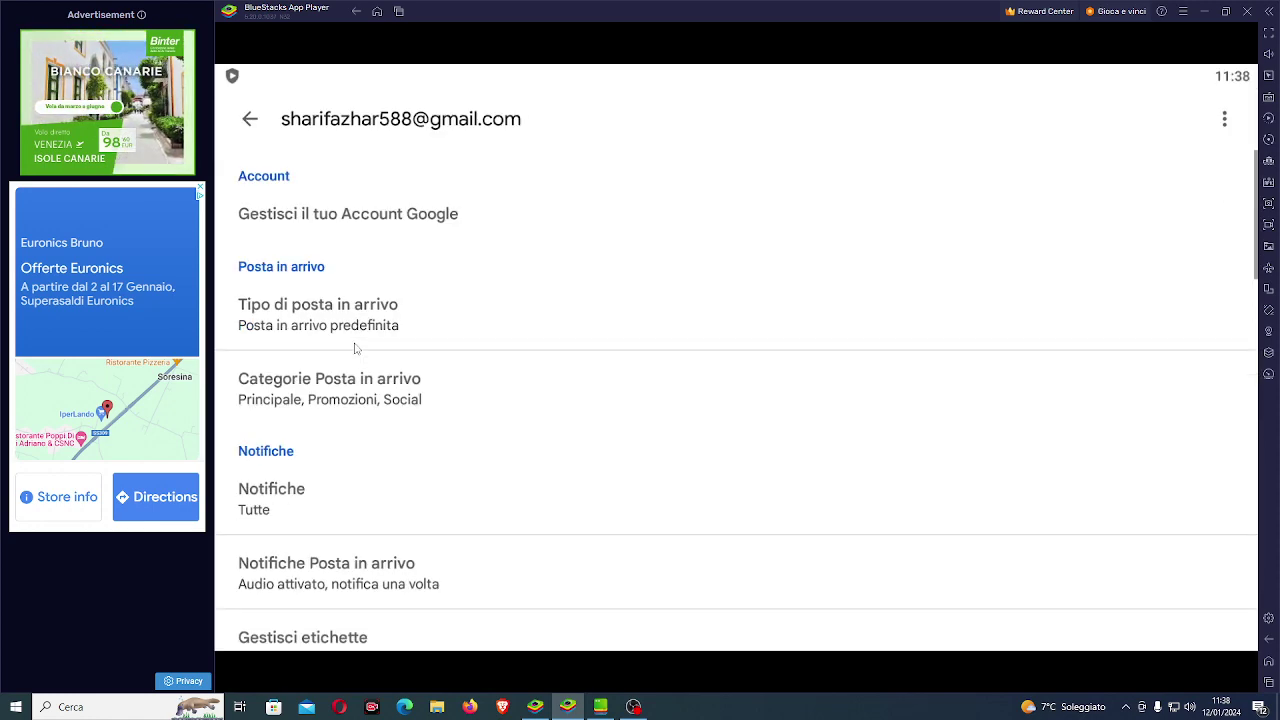
click(250, 119)
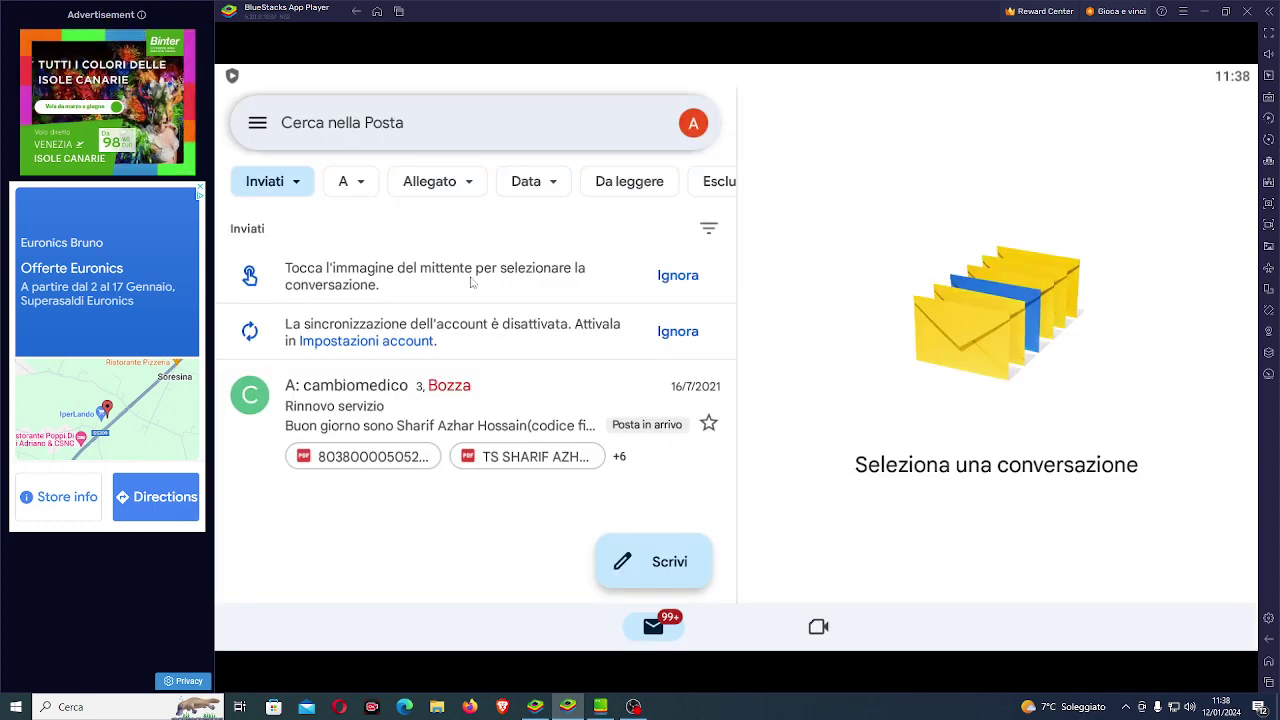
click(678, 276)
click(678, 276)
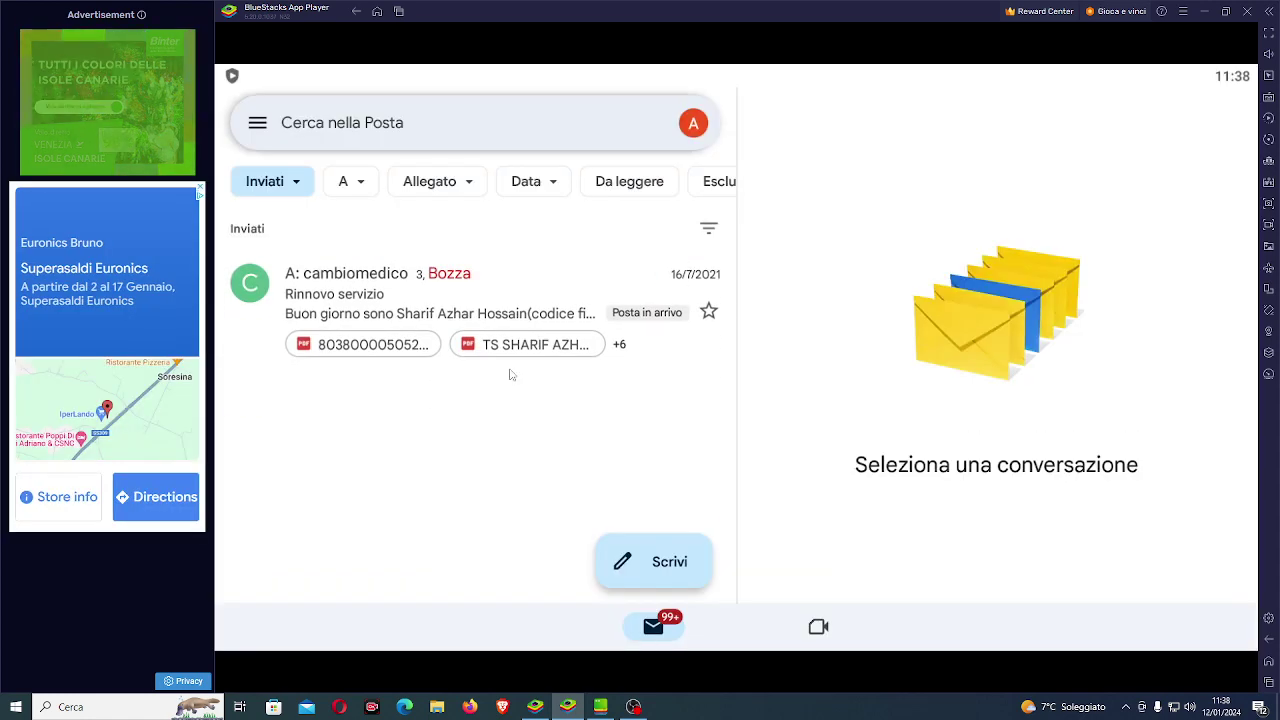
Open the Posta in uscita folder and view the queued "try to learn" message.
click(257, 122)
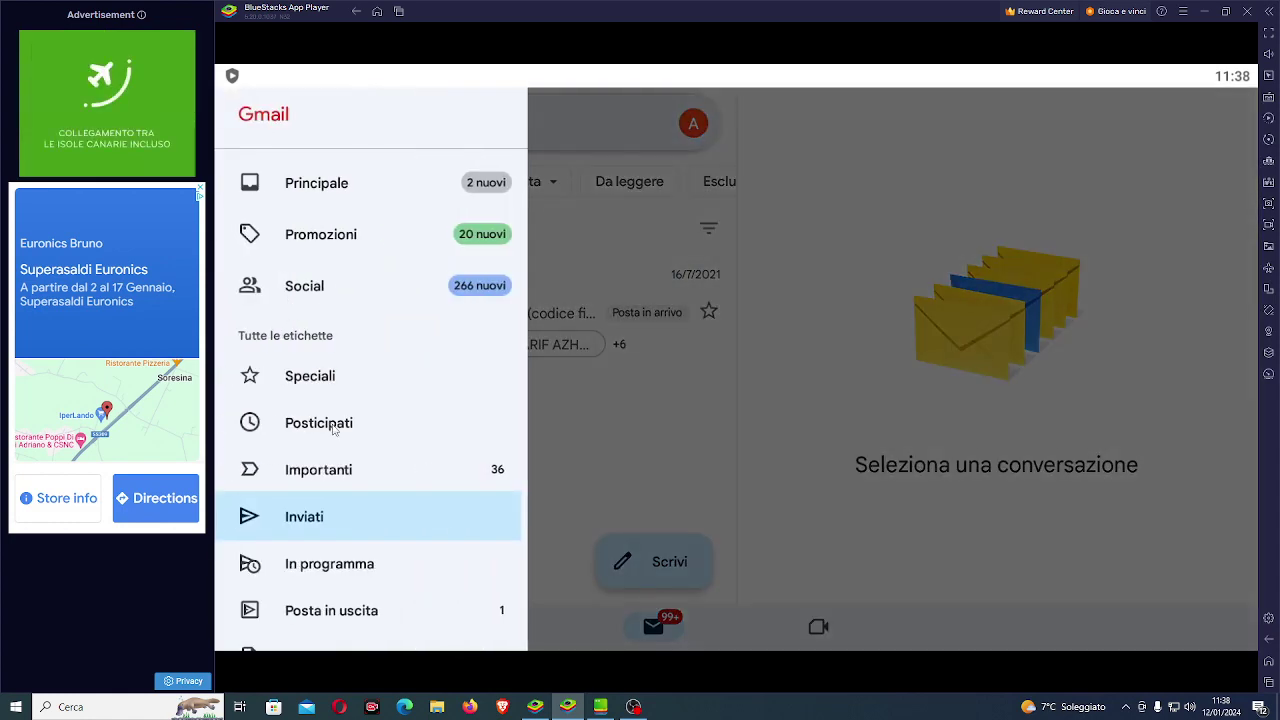
scroll(333, 428, down, 5)
click(340, 203)
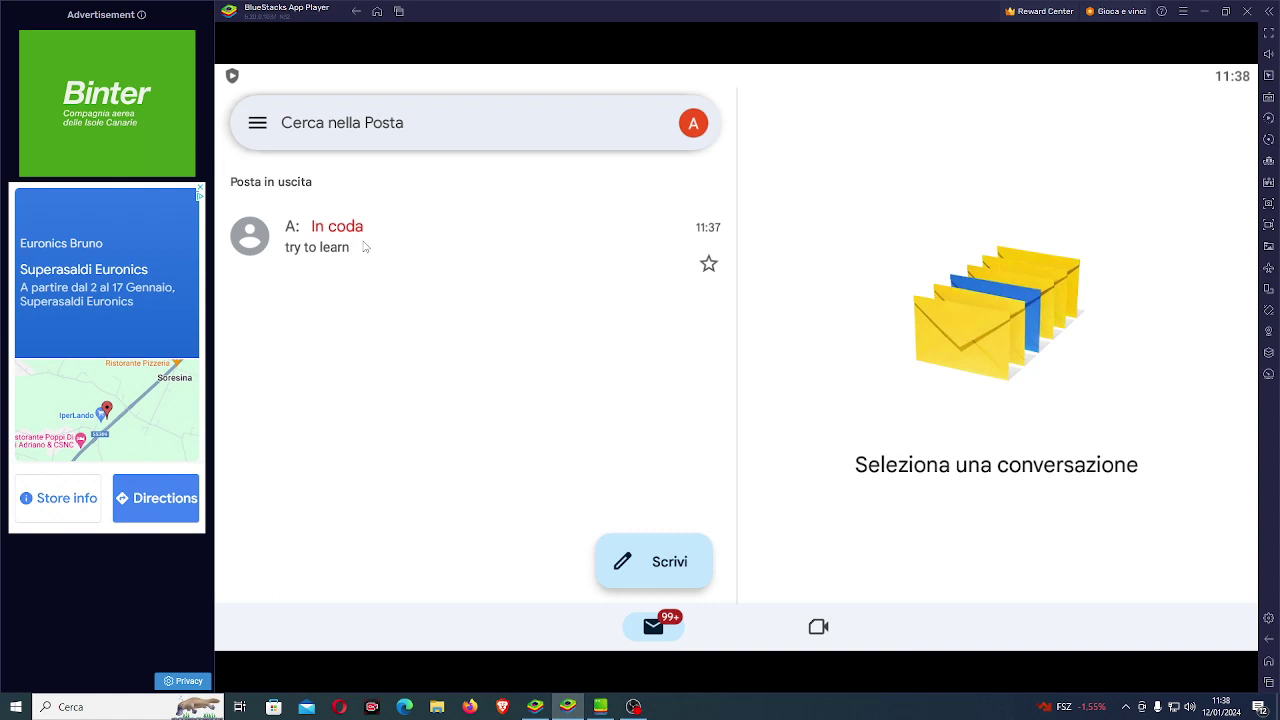
click(365, 247)
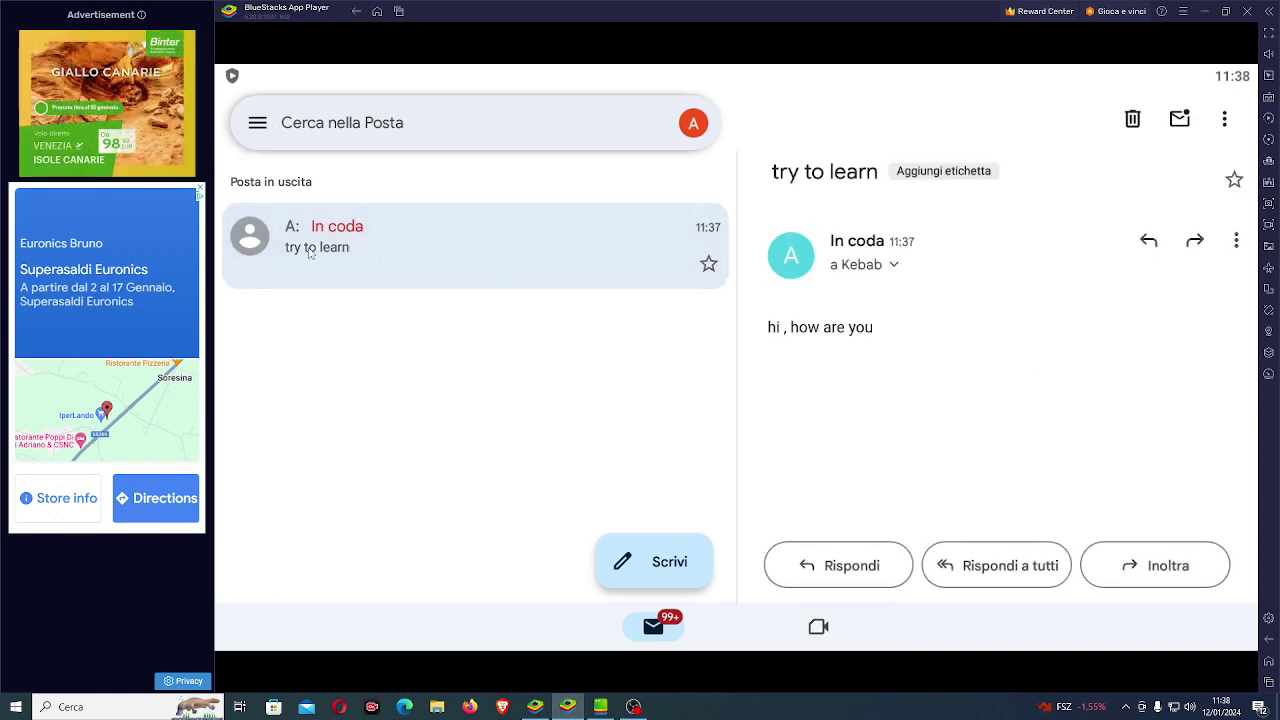
Check Inviati again and follow its unsent-mail notice to Posta in uscita to reopen the "try to learn" message.
click(258, 124)
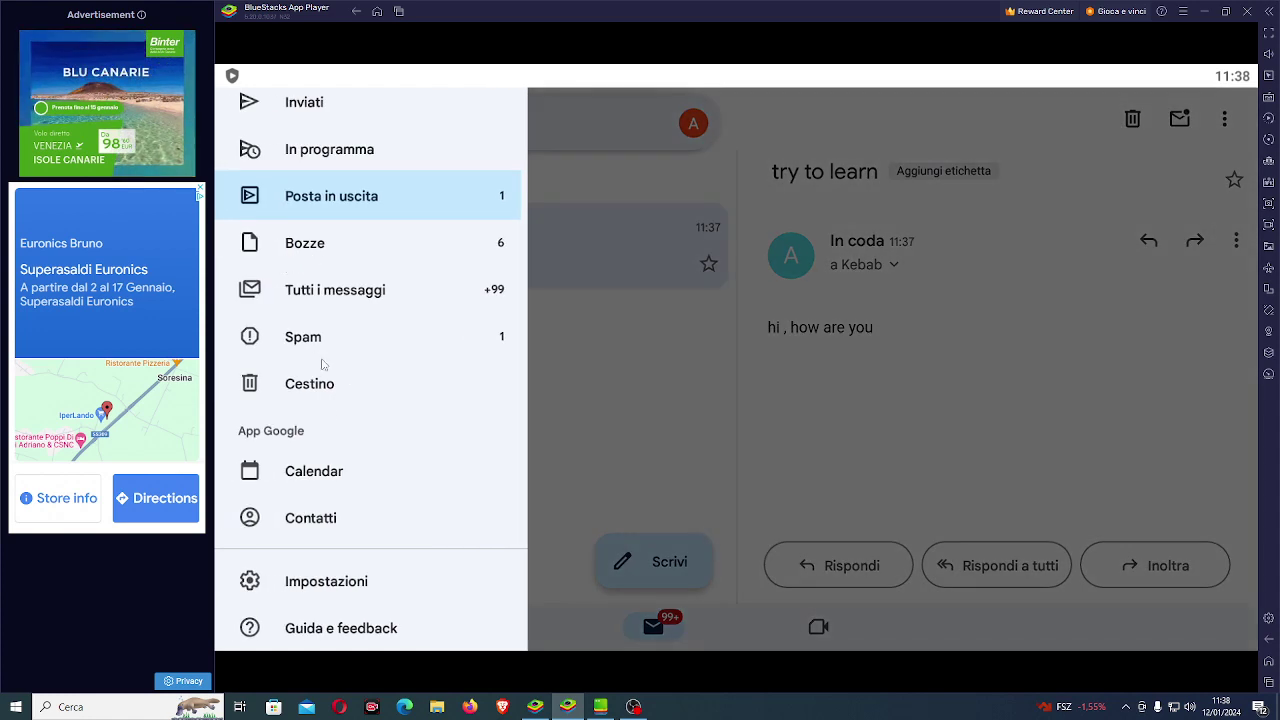
scroll(320, 320, up, 3)
click(302, 300)
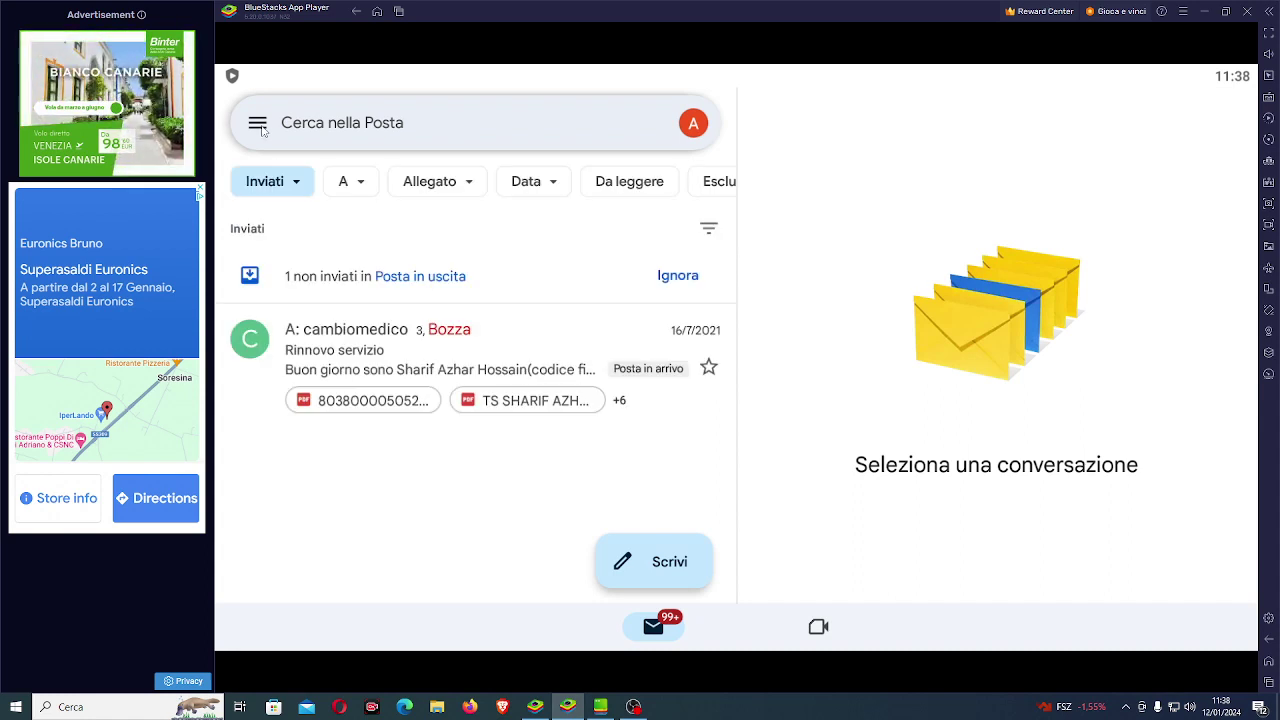
click(423, 279)
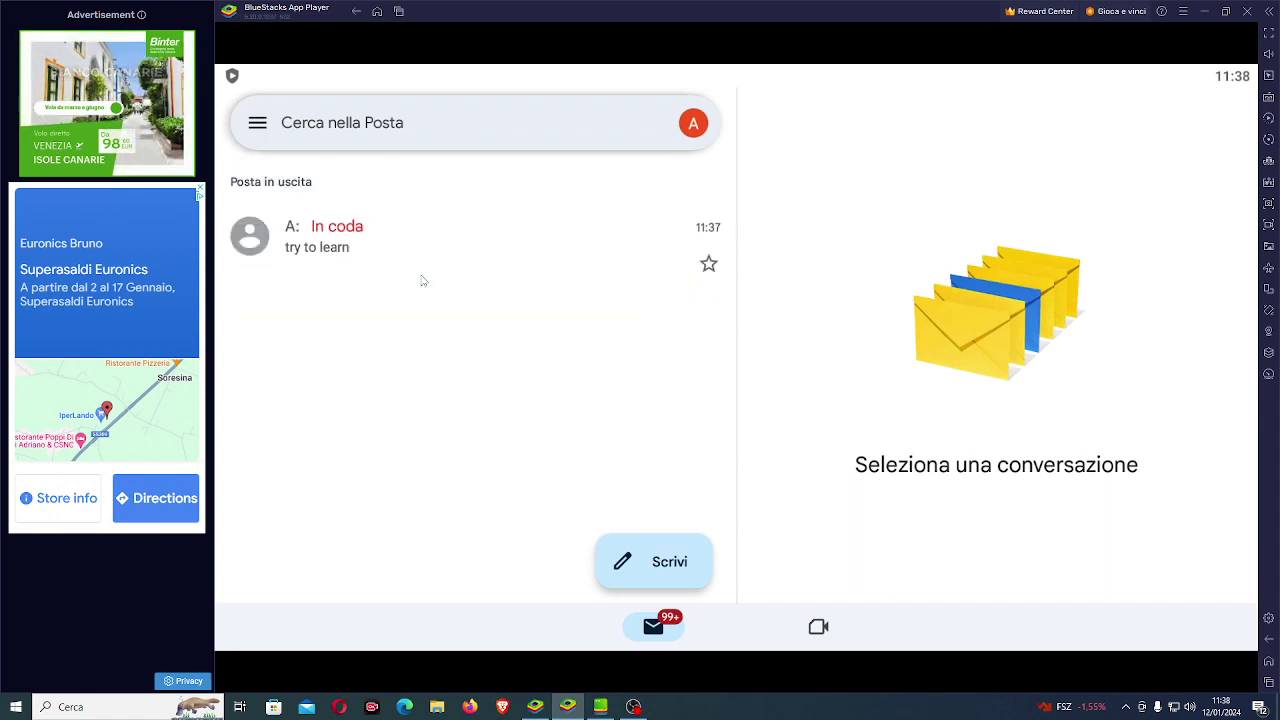
click(331, 253)
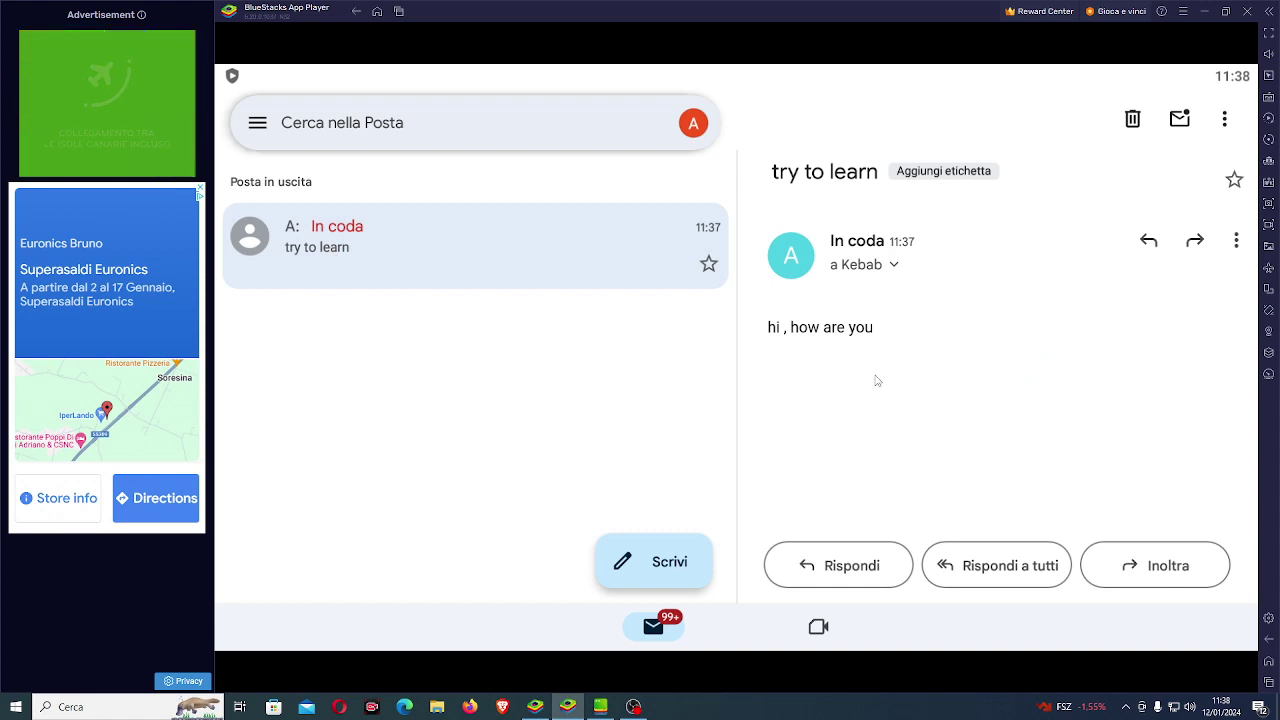
Return from the queued message to the Inviati folder to recheck the sent messages.
click(258, 124)
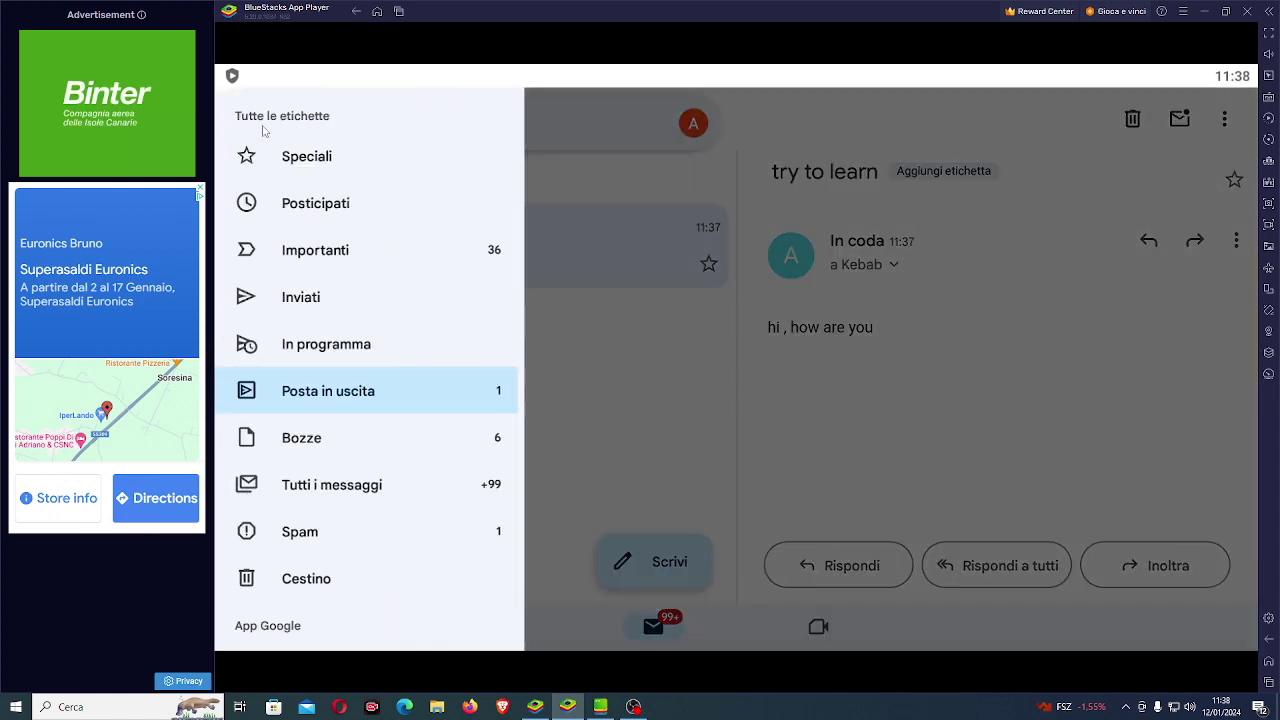
click(831, 430)
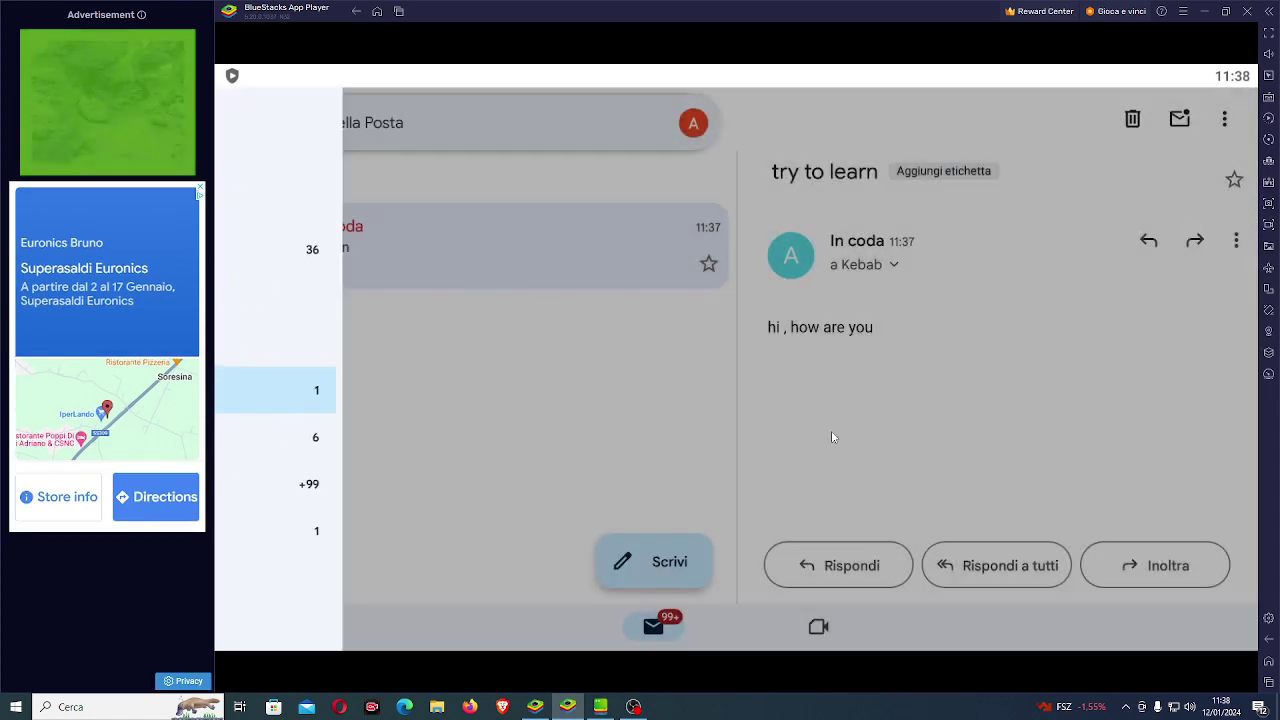
click(257, 122)
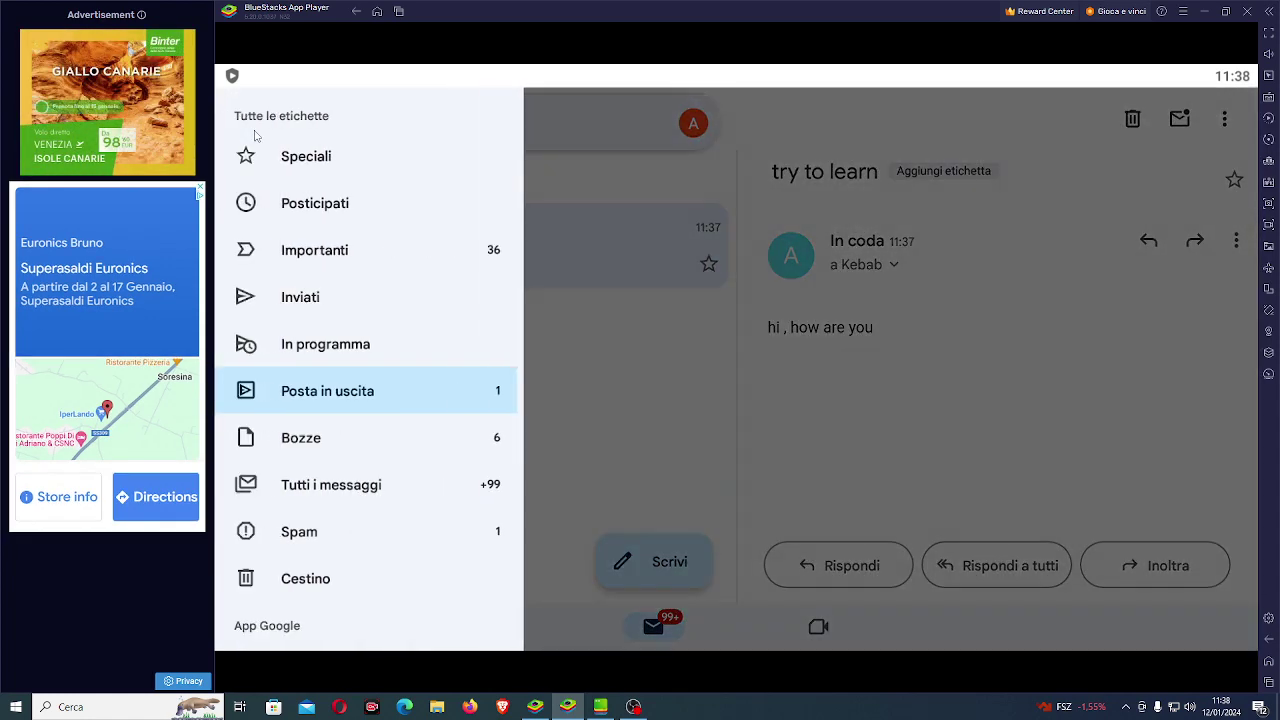
scroll(344, 241, up, 3)
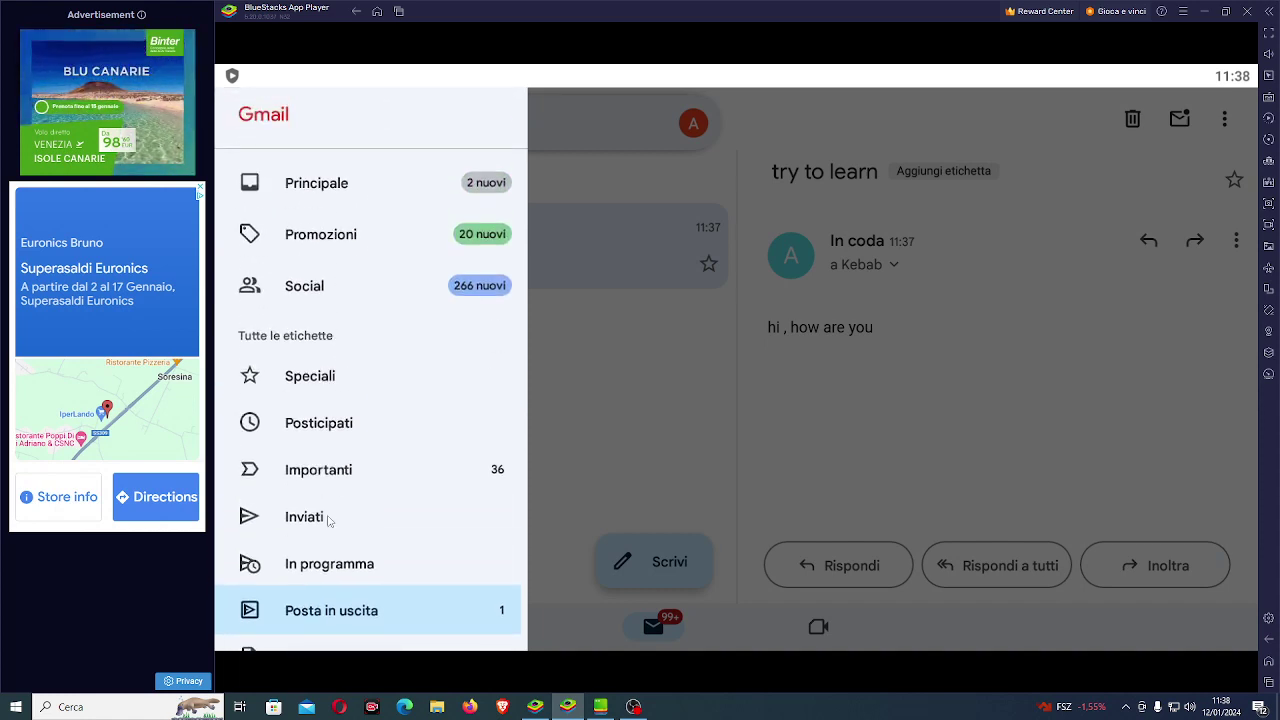
click(326, 518)
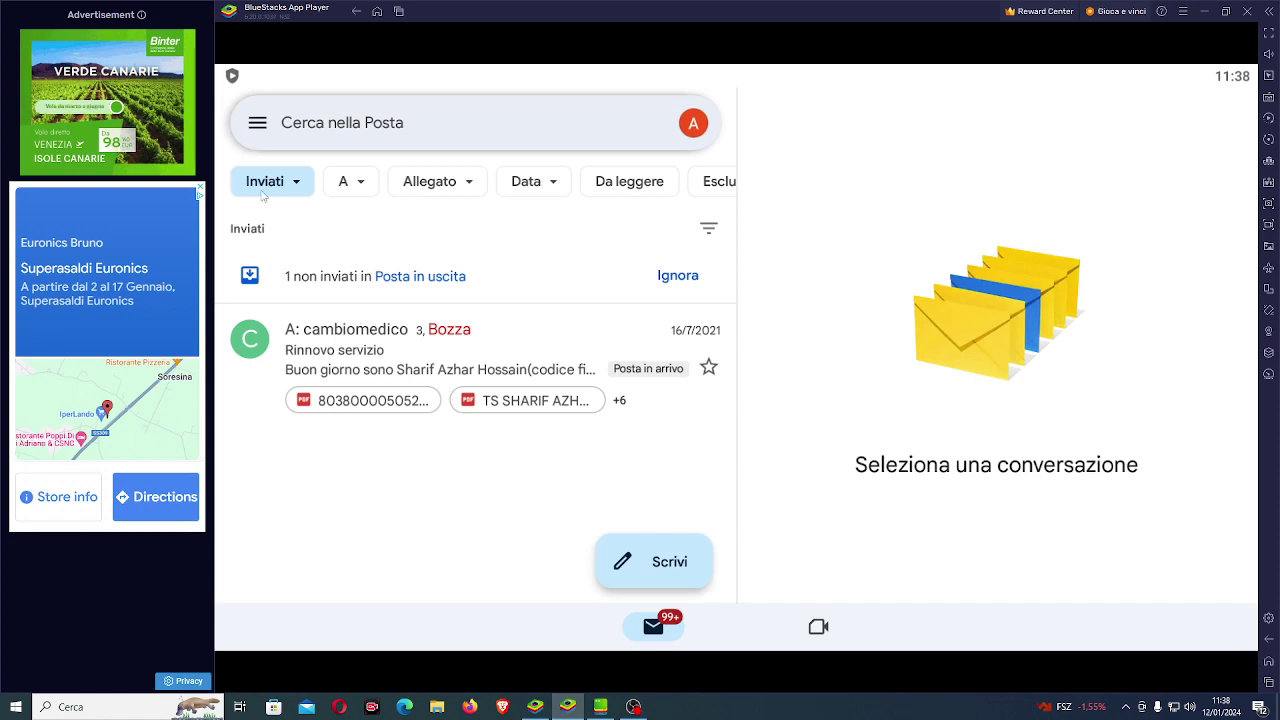
click(257, 122)
click(633, 706)
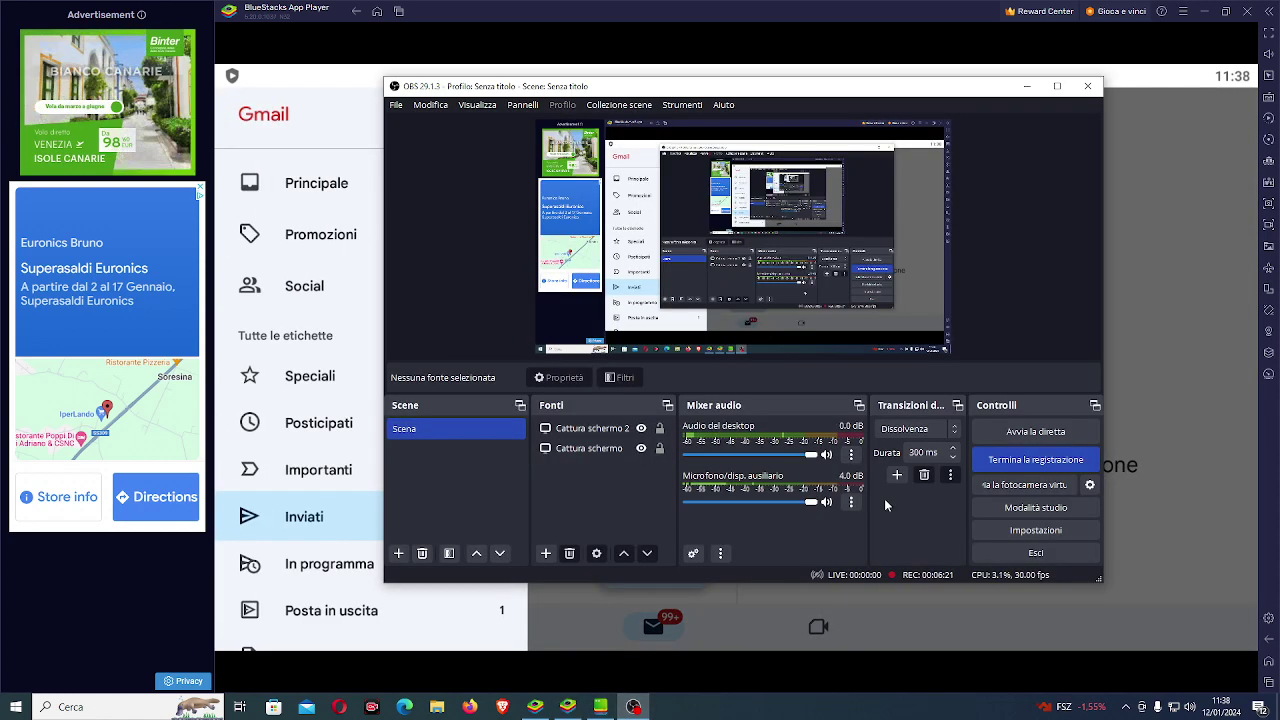